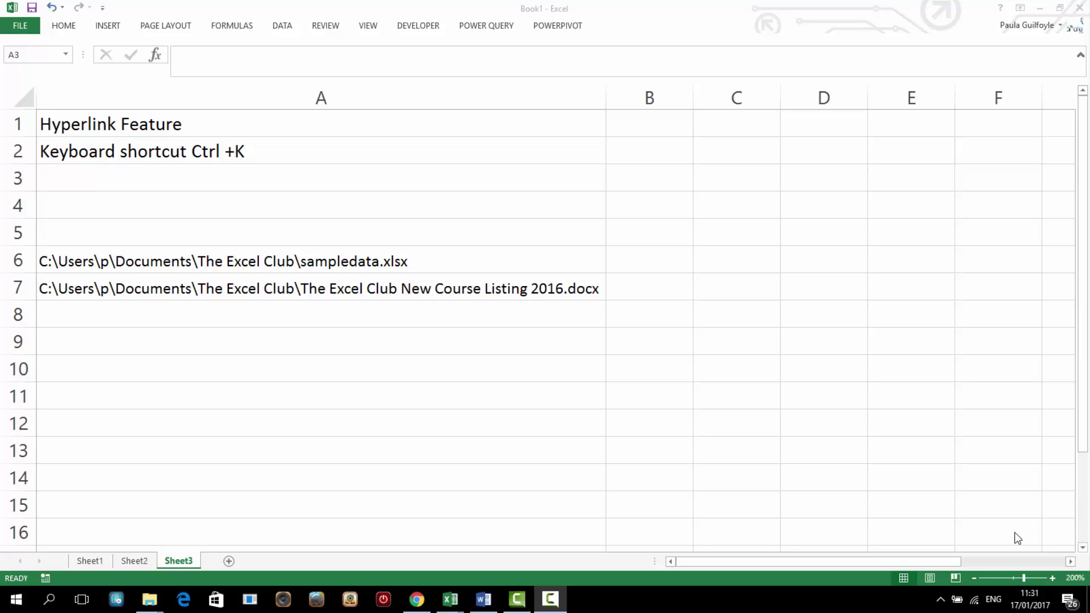
# Select cell B1 beside the Hyperlink Feature heading and show the Insert ribbon
pyautogui.click(637, 126)
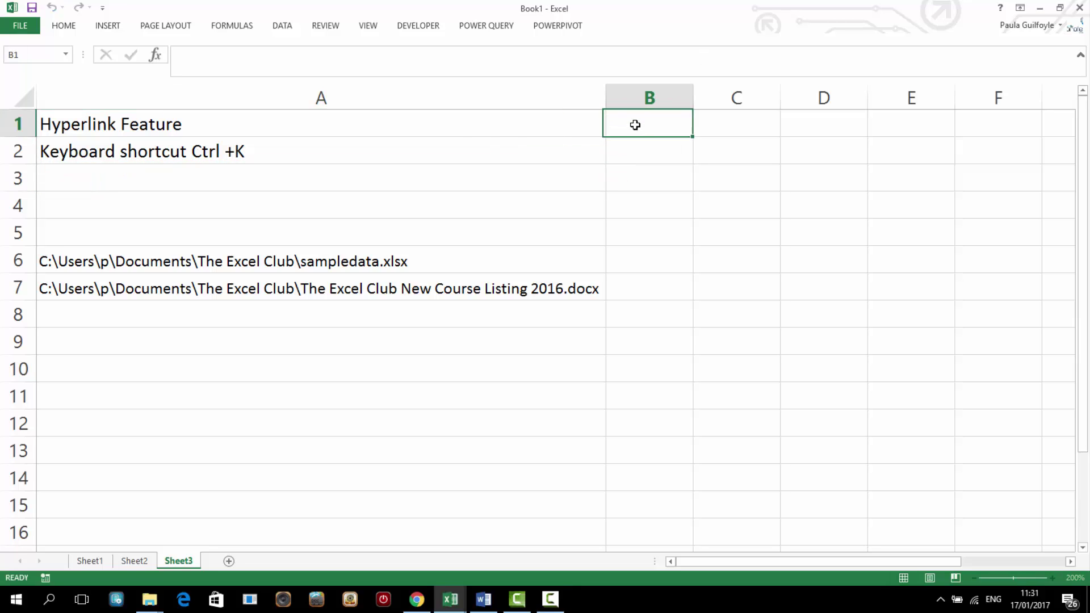
pyautogui.click(108, 25)
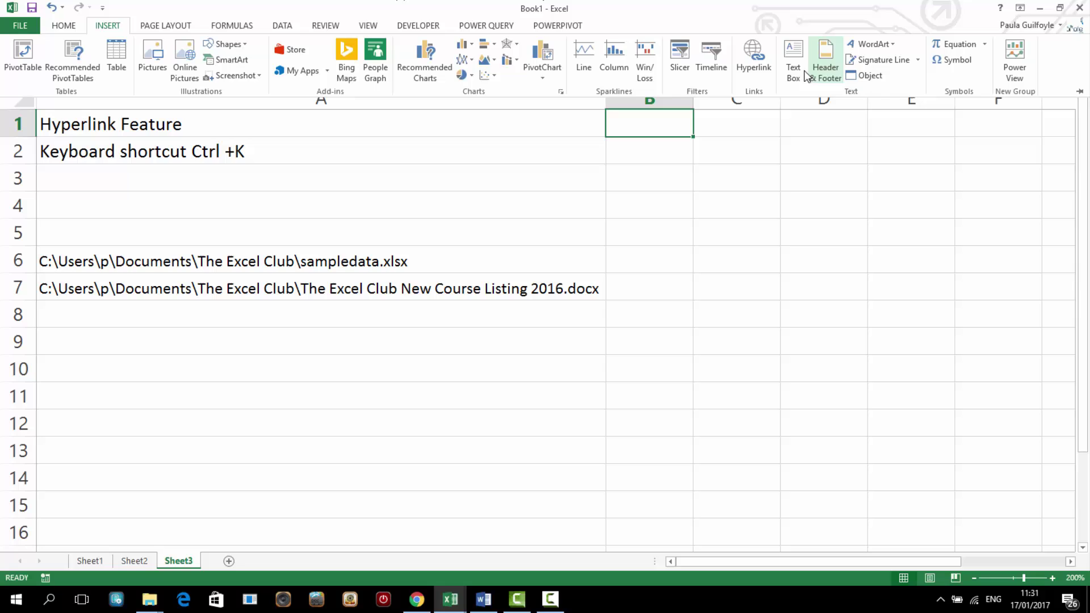
pyautogui.click(754, 67)
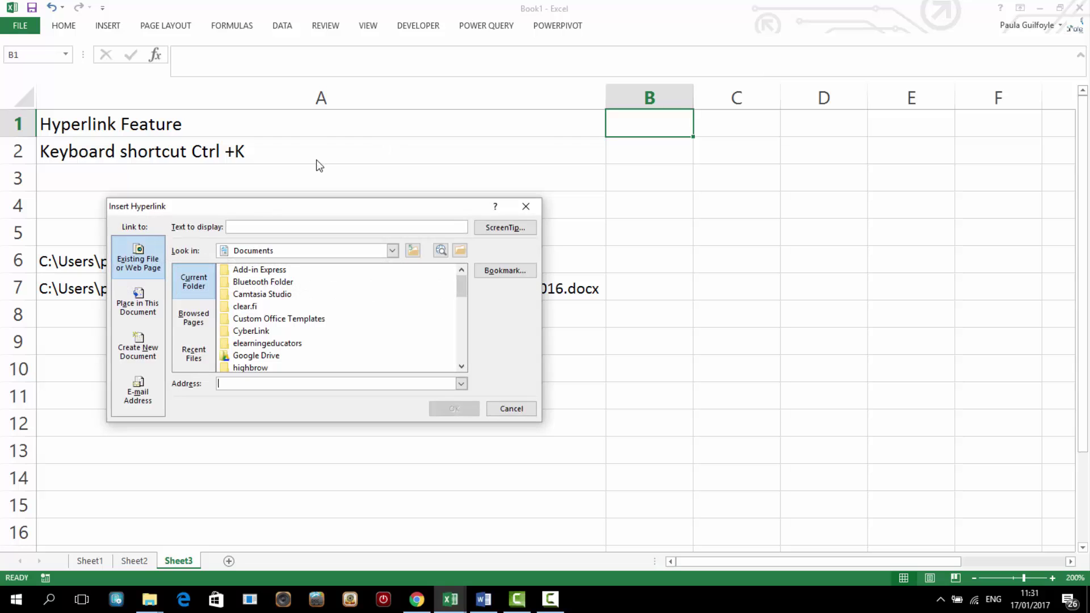
pyautogui.moveTo(213, 212); pyautogui.dragTo(205, 105)
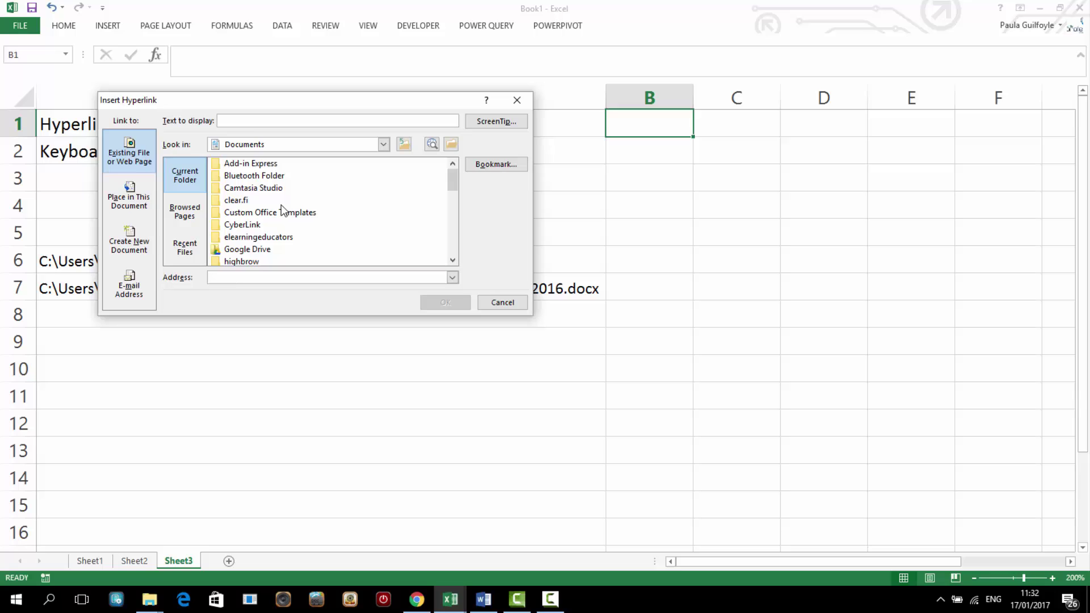
pyautogui.rightClick(222, 277)
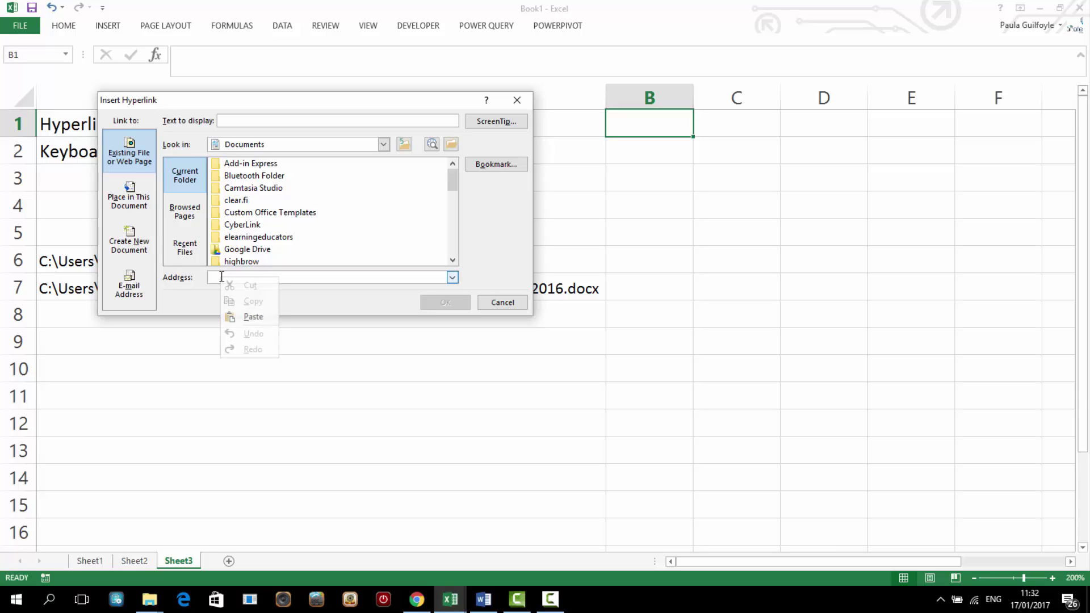
pyautogui.click(248, 323)
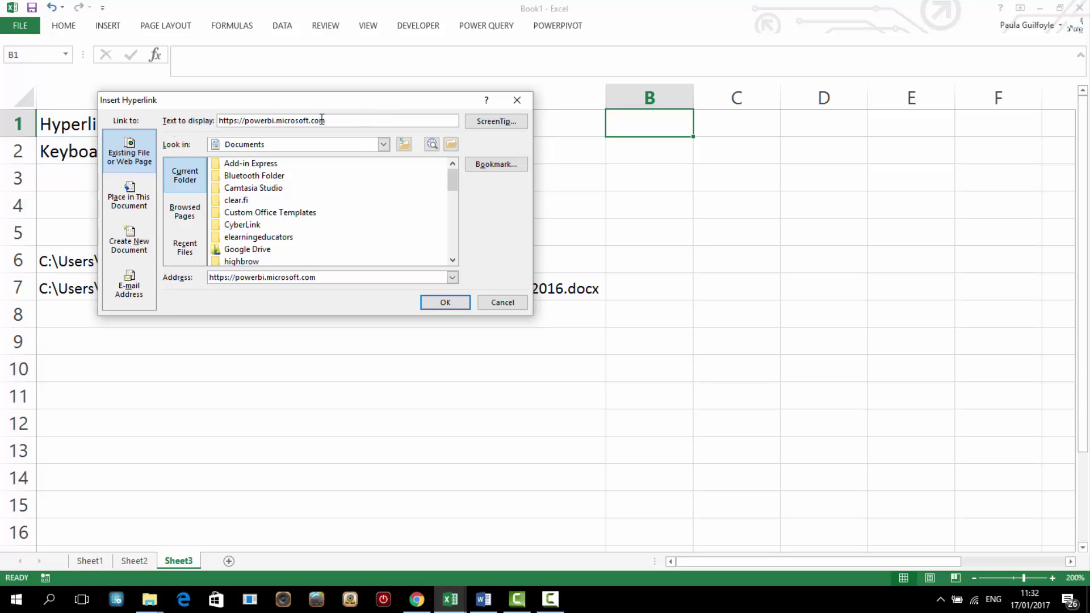
pyautogui.moveTo(328, 120); pyautogui.dragTo(187, 115)
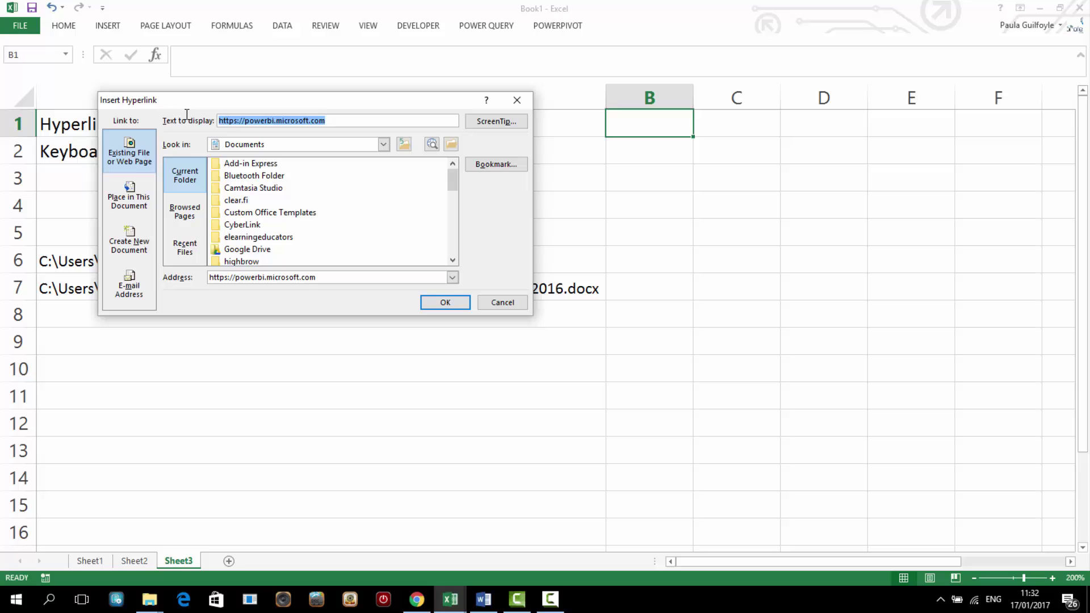
pyautogui.write('PowerBI')
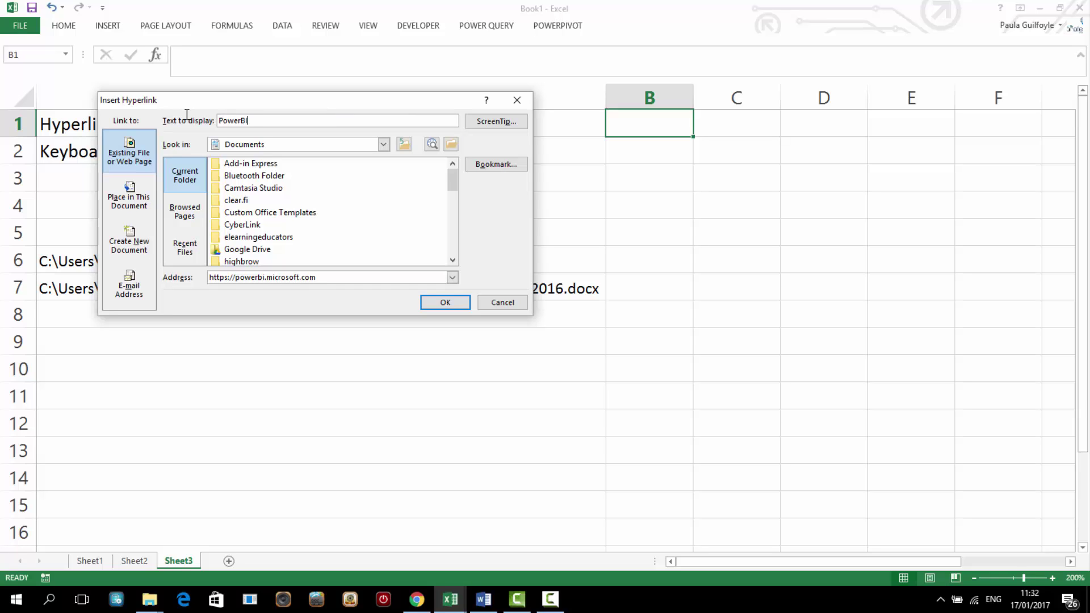
pyautogui.click(442, 303)
# Follow the PowerBI link in B1 to test it
pyautogui.moveTo(655, 135)
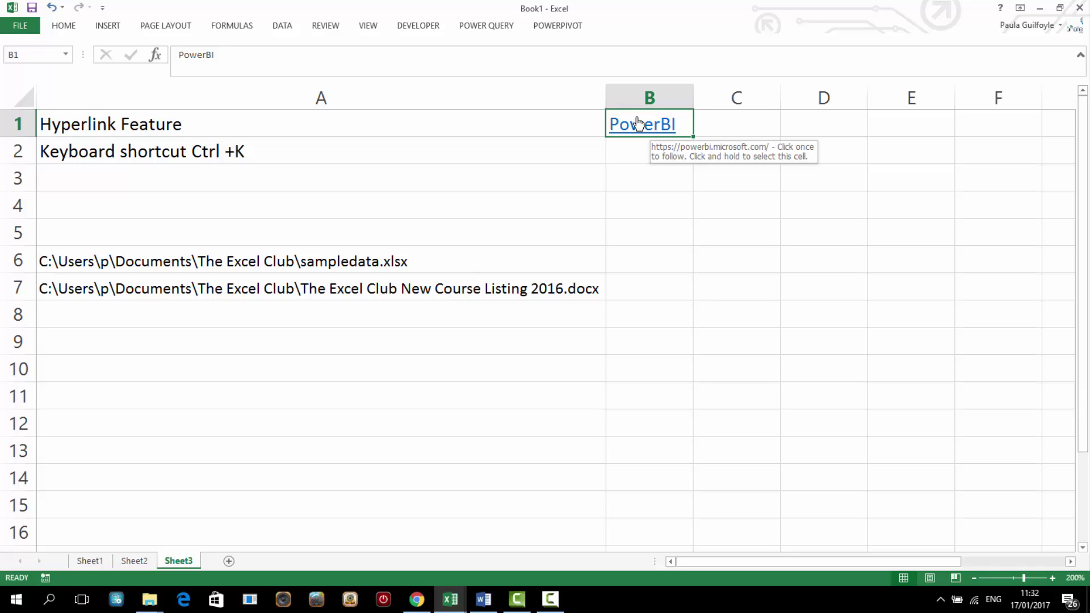
pyautogui.click(646, 135)
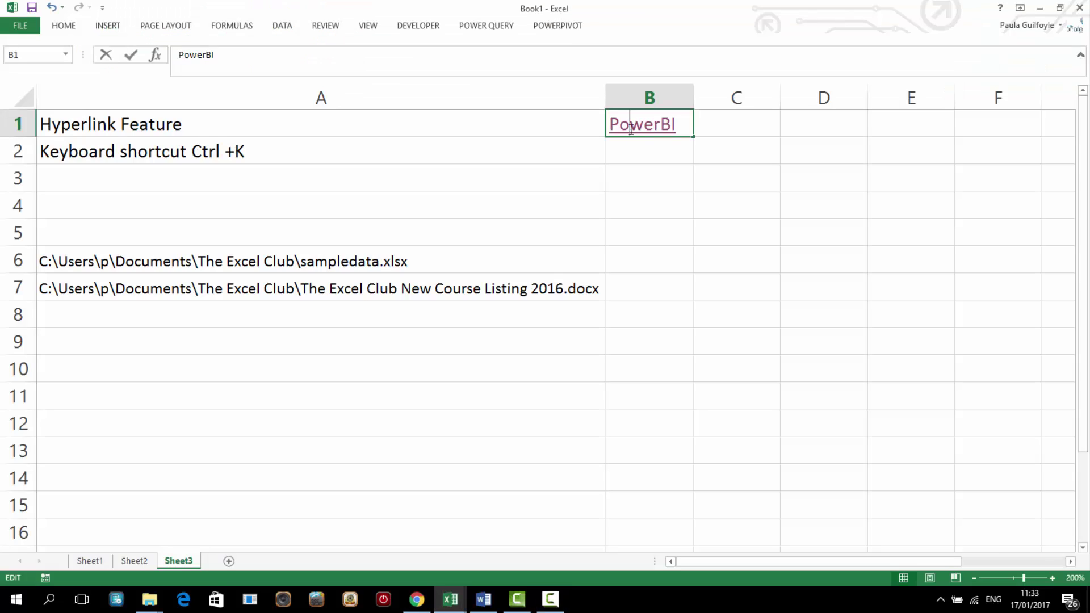
pyautogui.click(662, 207)
# View the Power BI homepage in Chrome, then return to the Excel workbook
pyautogui.click(647, 128)
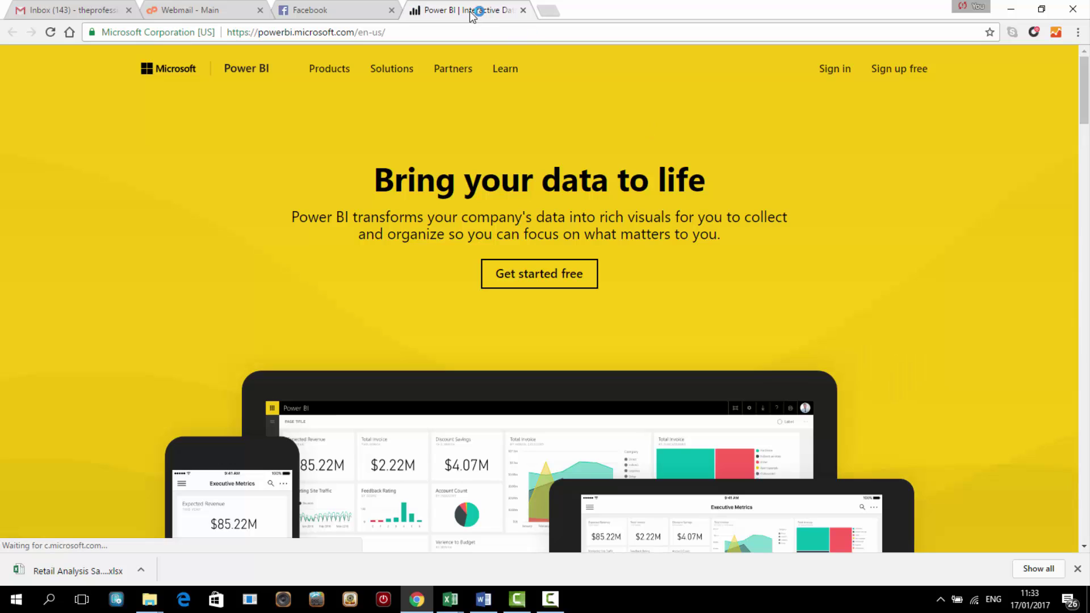
pyautogui.click(450, 599)
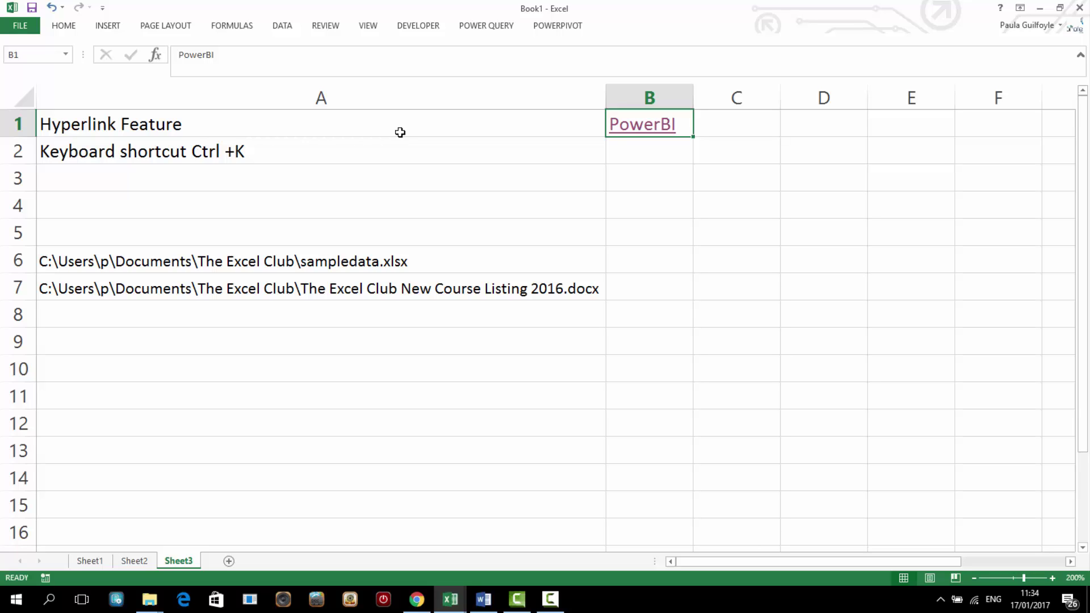
# Link cell B2 to sampledata.xlsx in The Excel Club folder
pyautogui.click(635, 158)
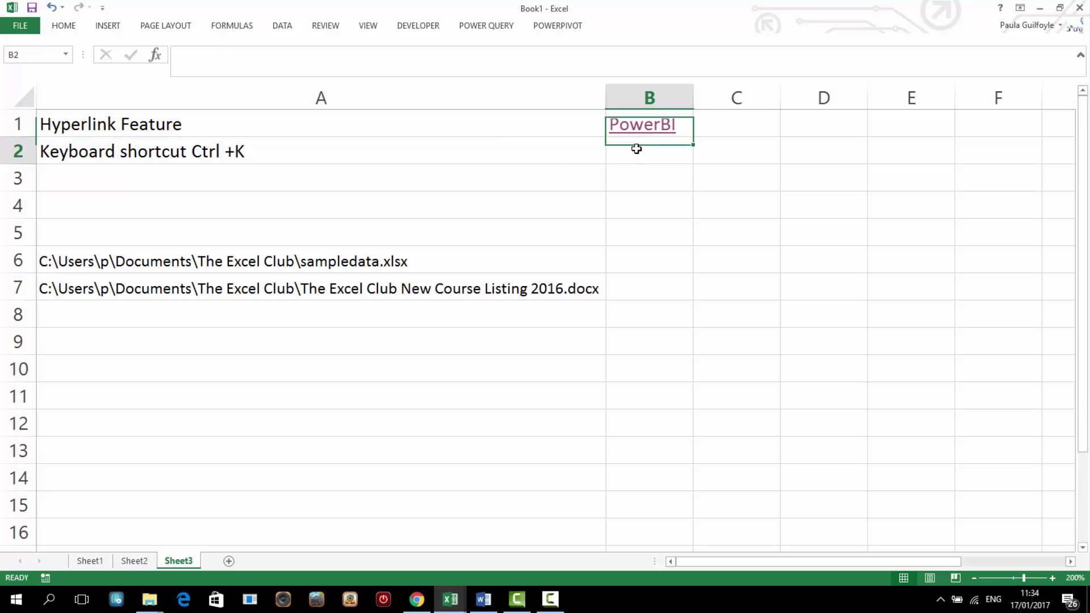
pyautogui.click(107, 26)
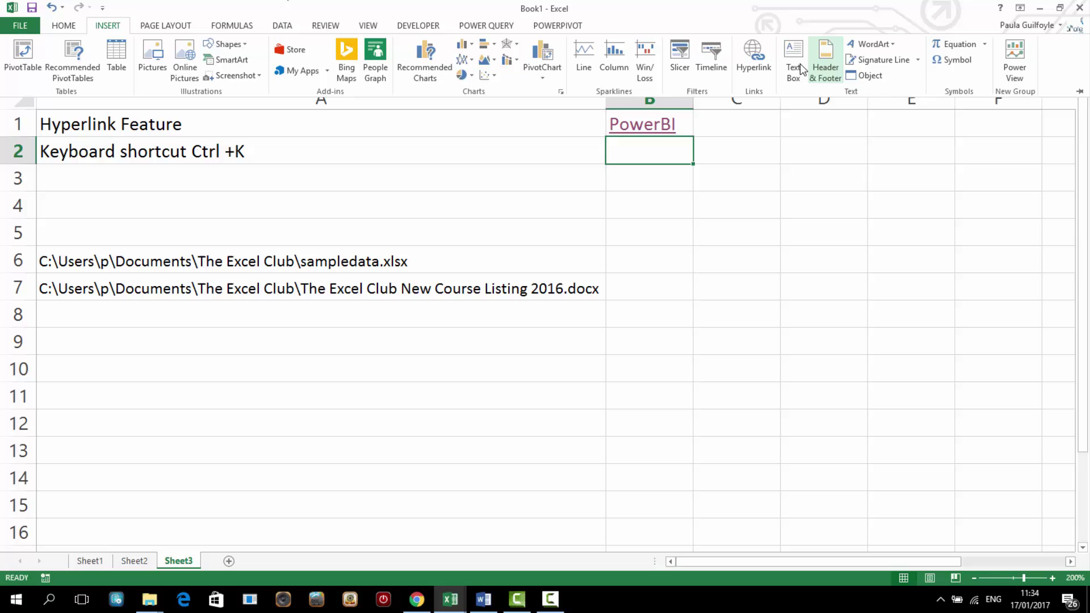
pyautogui.click(754, 60)
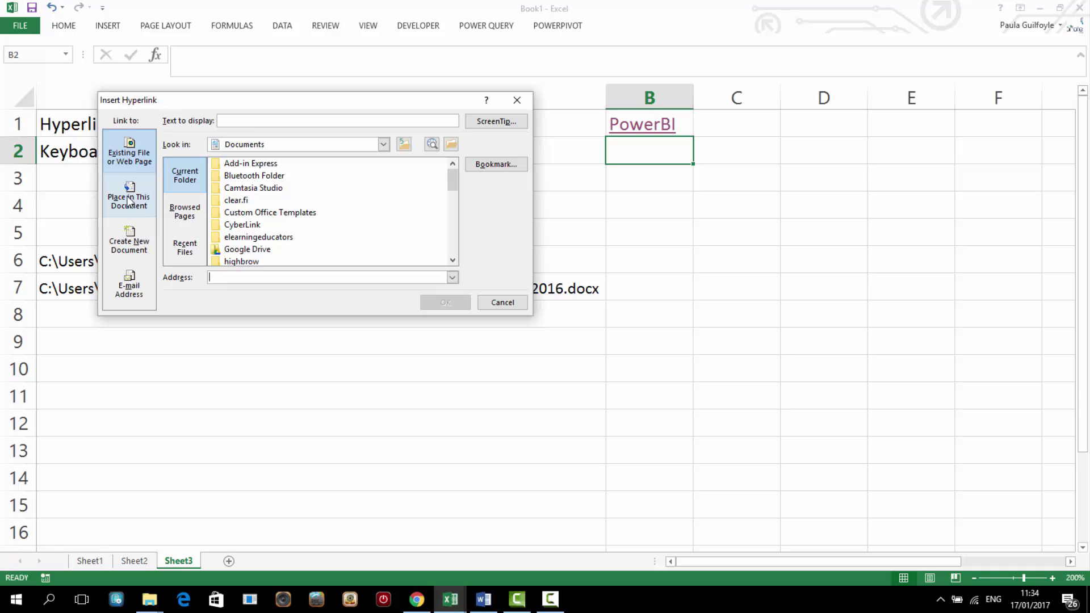
pyautogui.moveTo(453, 179); pyautogui.dragTo(455, 220)
pyautogui.doubleClick(244, 212)
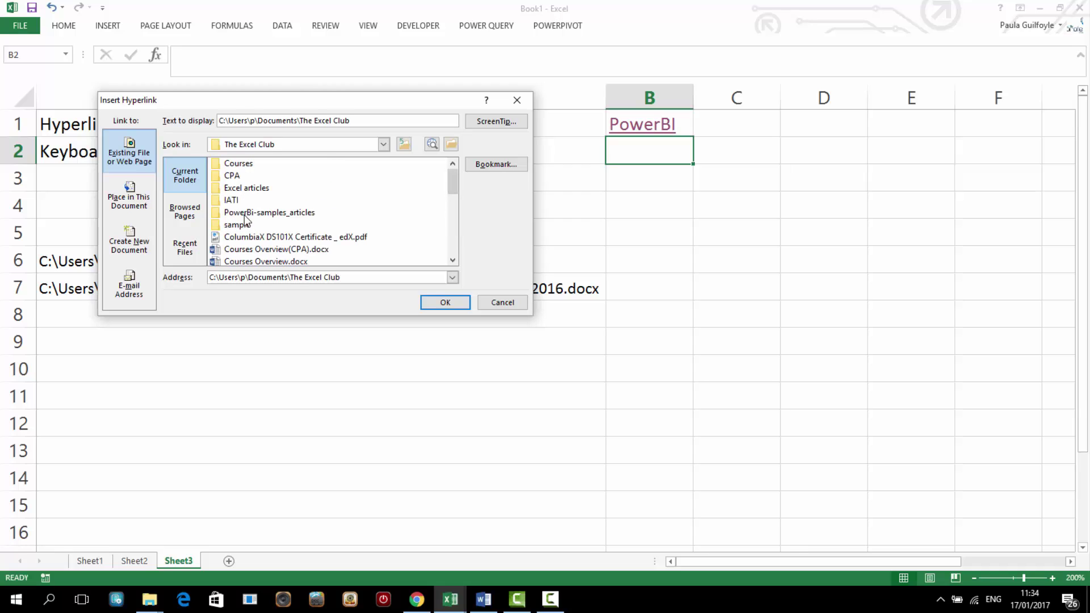
pyautogui.click(453, 213)
pyautogui.moveTo(451, 210); pyautogui.dragTo(449, 233)
pyautogui.click(245, 238)
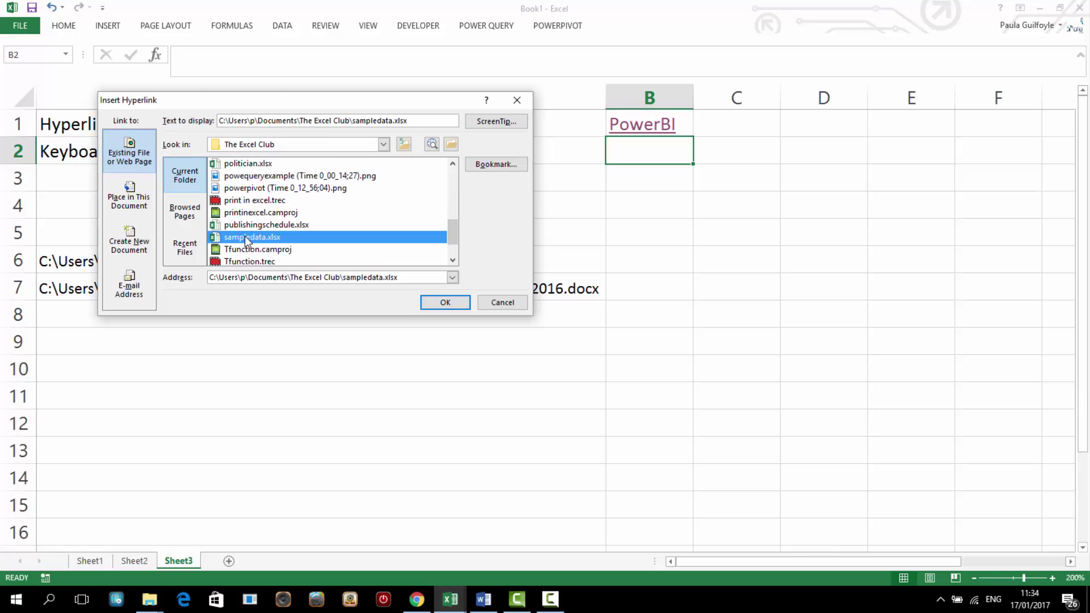
pyautogui.click(437, 304)
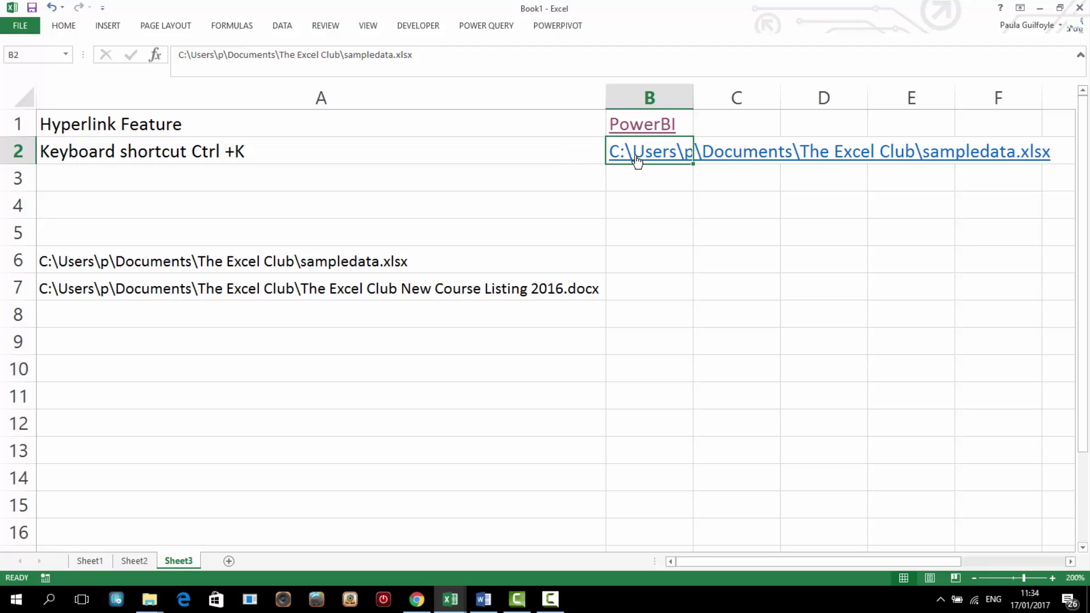
# Open sampledata.xlsx through the B2 link, accepting the security warning, then close it
pyautogui.click(636, 160)
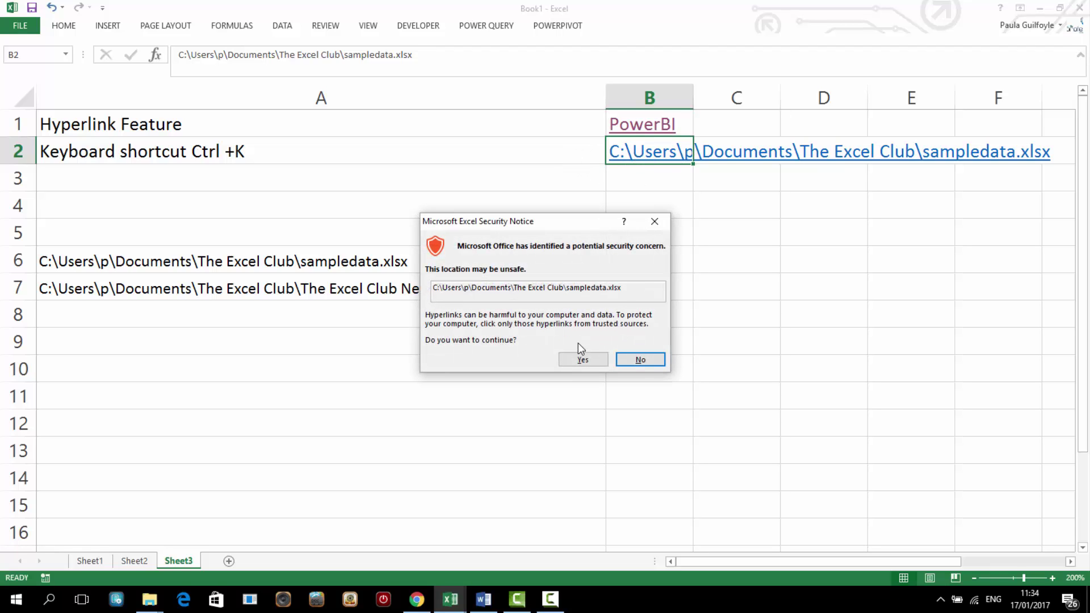
pyautogui.click(582, 359)
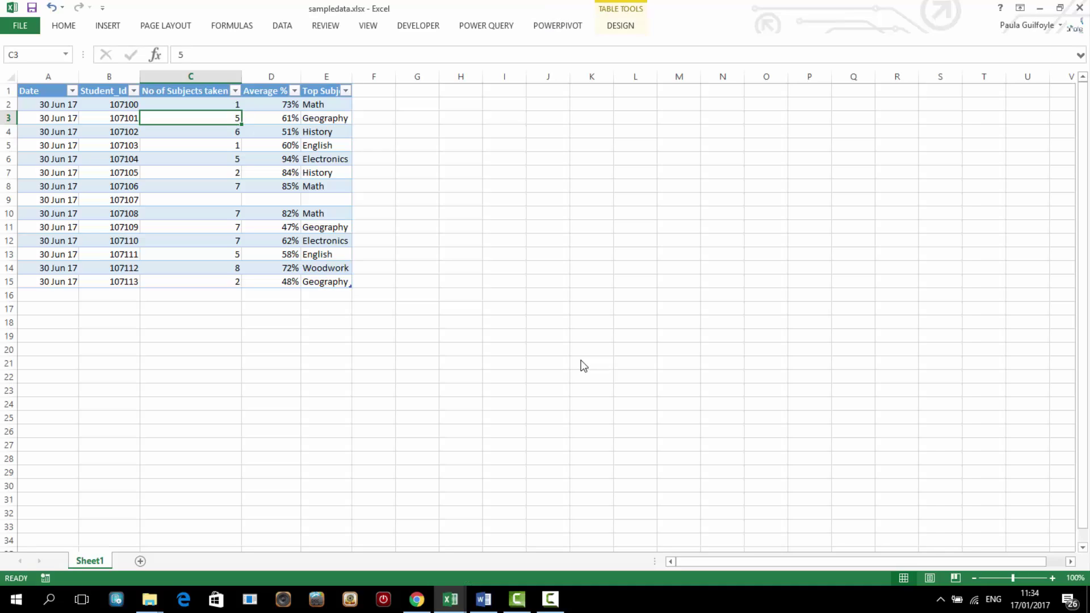
pyautogui.click(1079, 8)
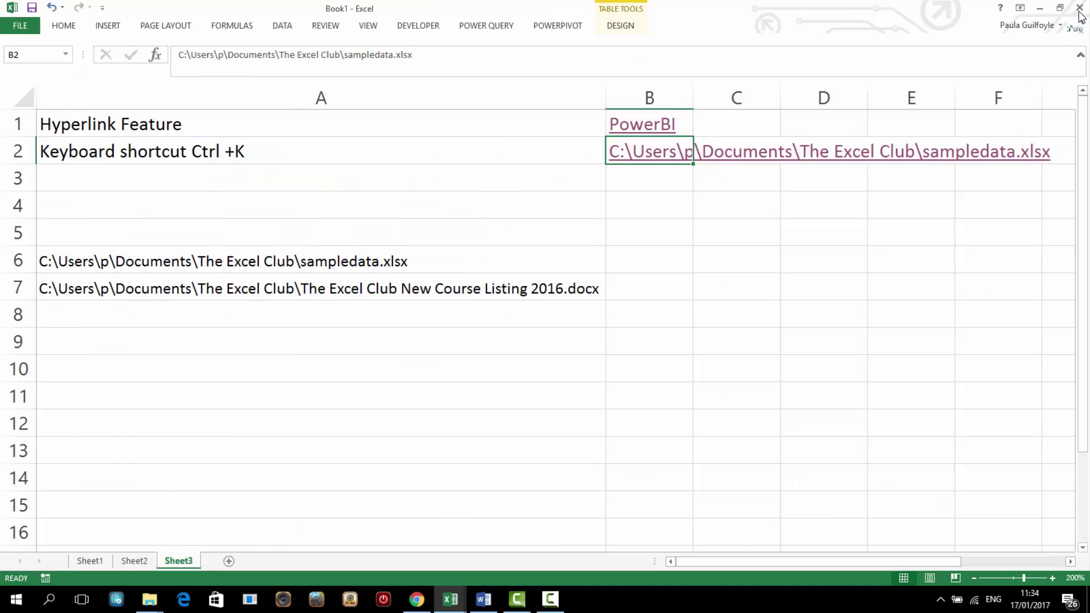
pyautogui.click(538, 193)
pyautogui.click(643, 260)
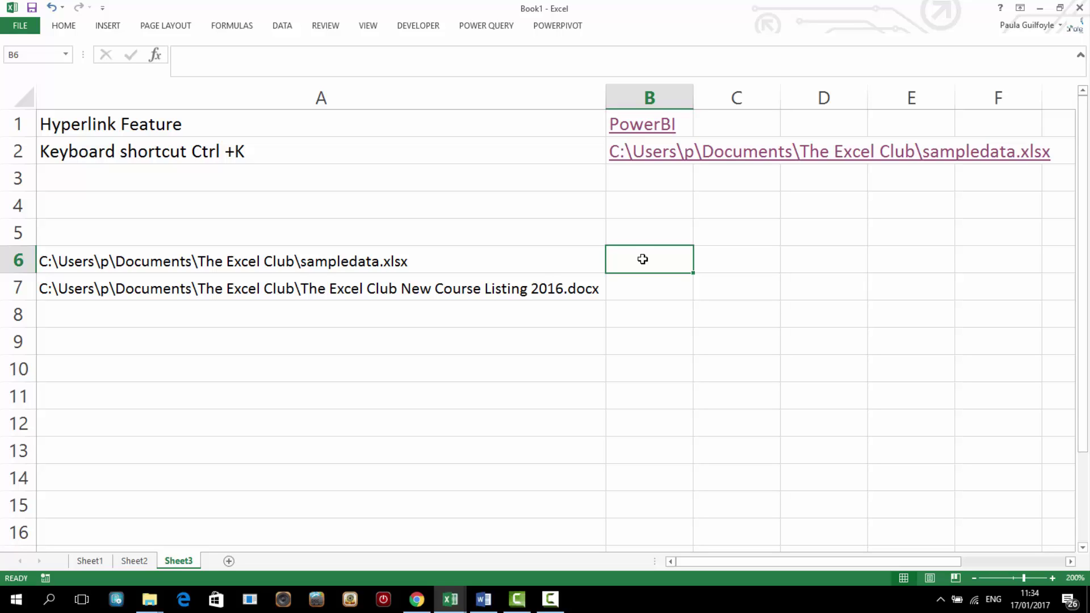
# Enter =HYPERLINK(A6,"Sample") in cell B6
pyautogui.write('=')
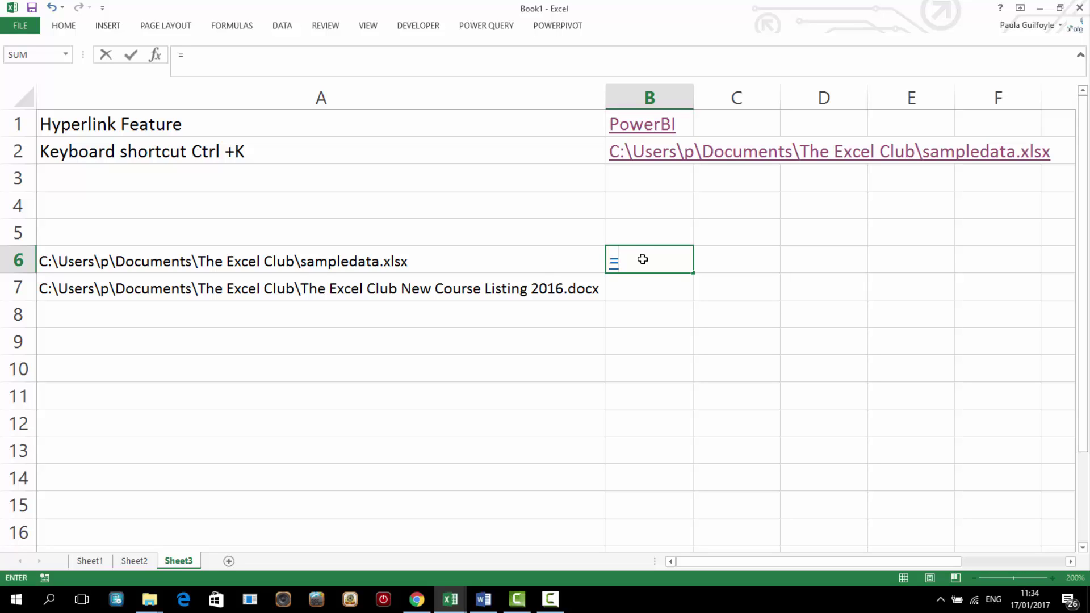
pyautogui.press('BackSpace')
pyautogui.write('hy')
pyautogui.press('Home')
pyautogui.write('=')
pyautogui.doubleClick(645, 282)
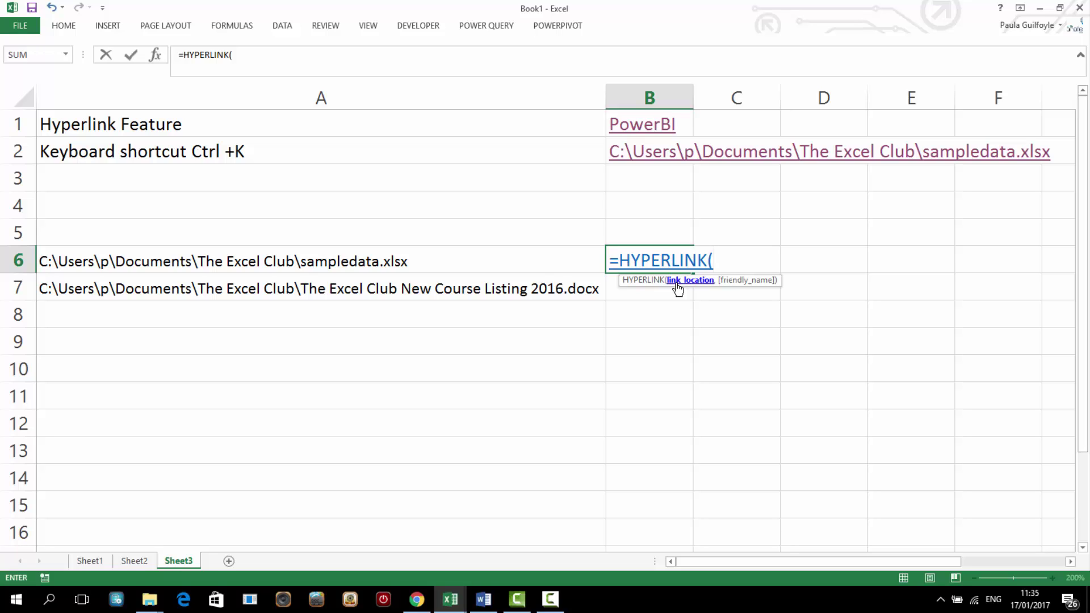
pyautogui.click(556, 231)
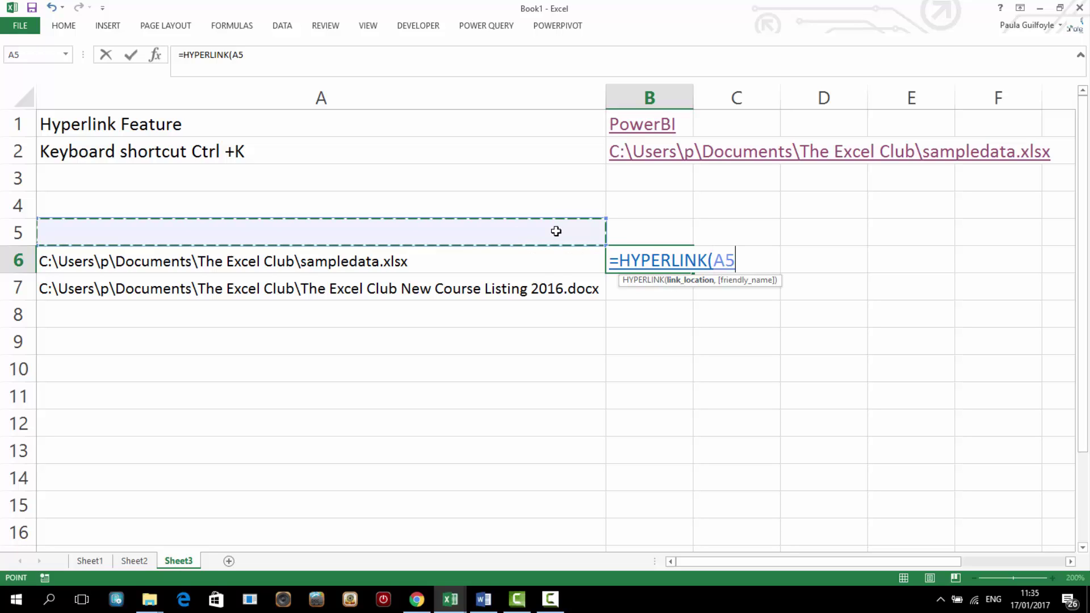
pyautogui.press('Down')
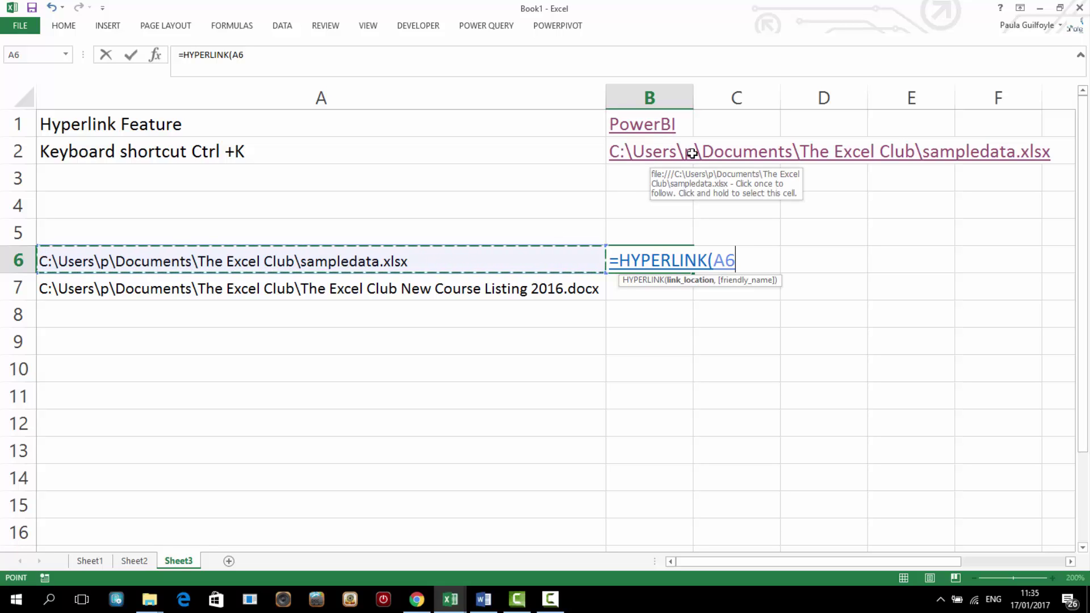
pyautogui.write(',')
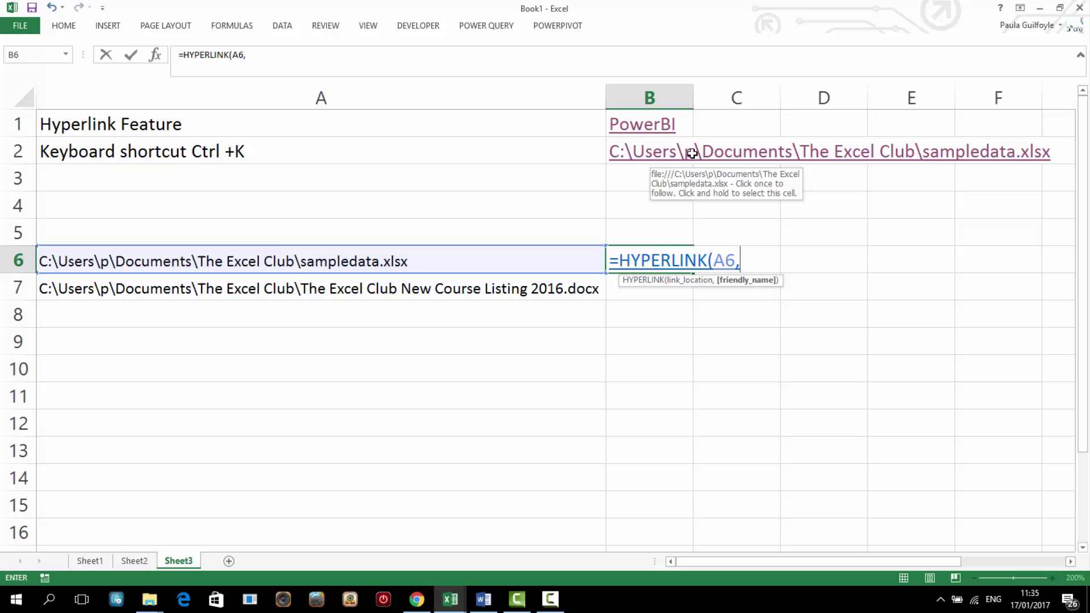
pyautogui.click(285, 51)
pyautogui.write('"')
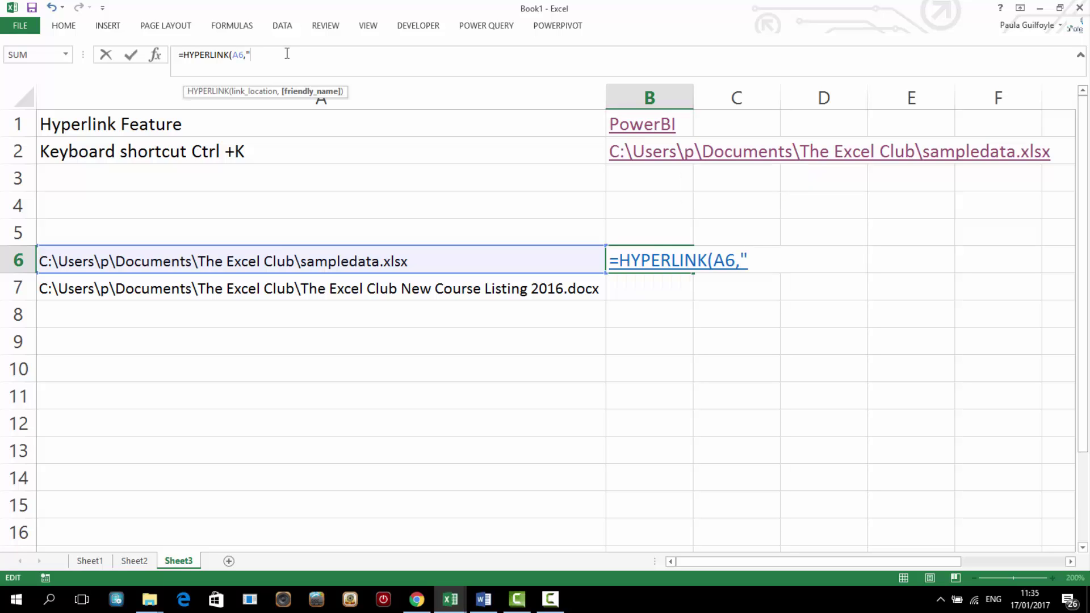
pyautogui.write('Sample"')
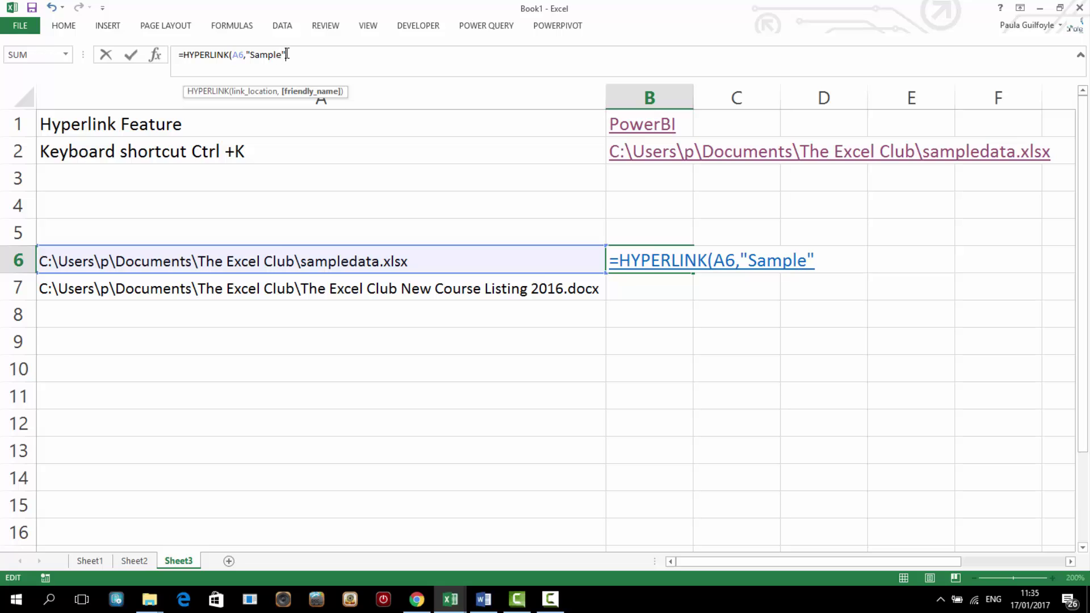
pyautogui.write(')')
pyautogui.press('Return')
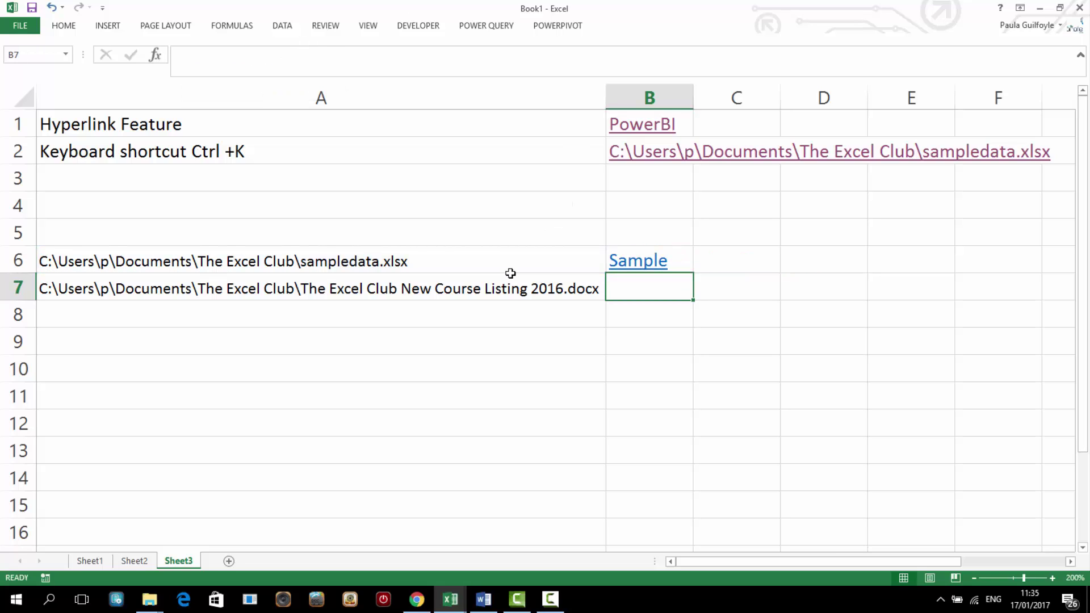
# Open sampledata.xlsx via the Sample link, allow the security notice, and close it
pyautogui.click(643, 271)
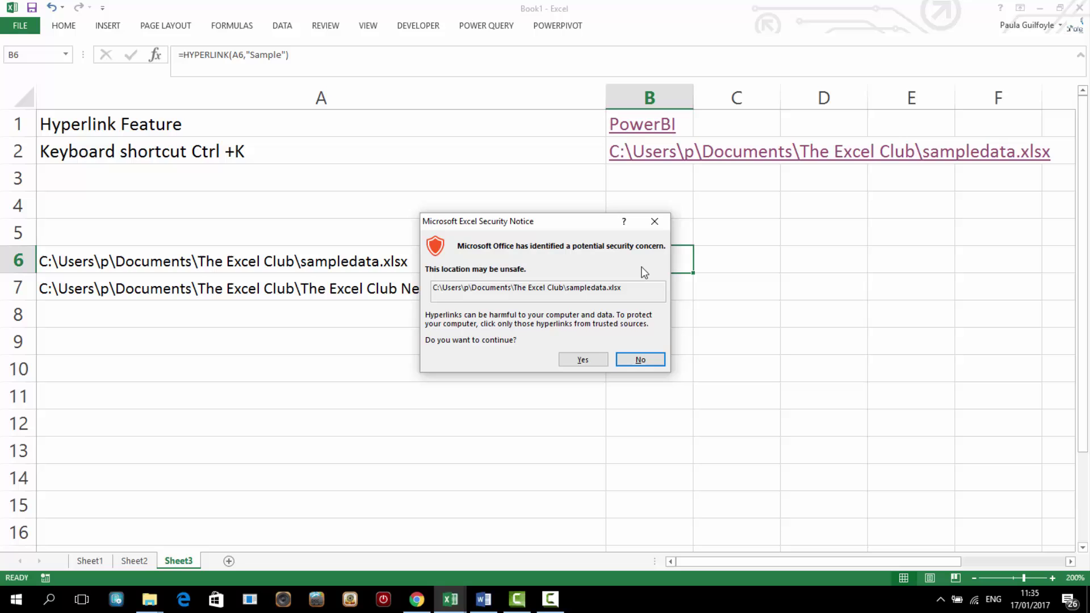
pyautogui.click(582, 360)
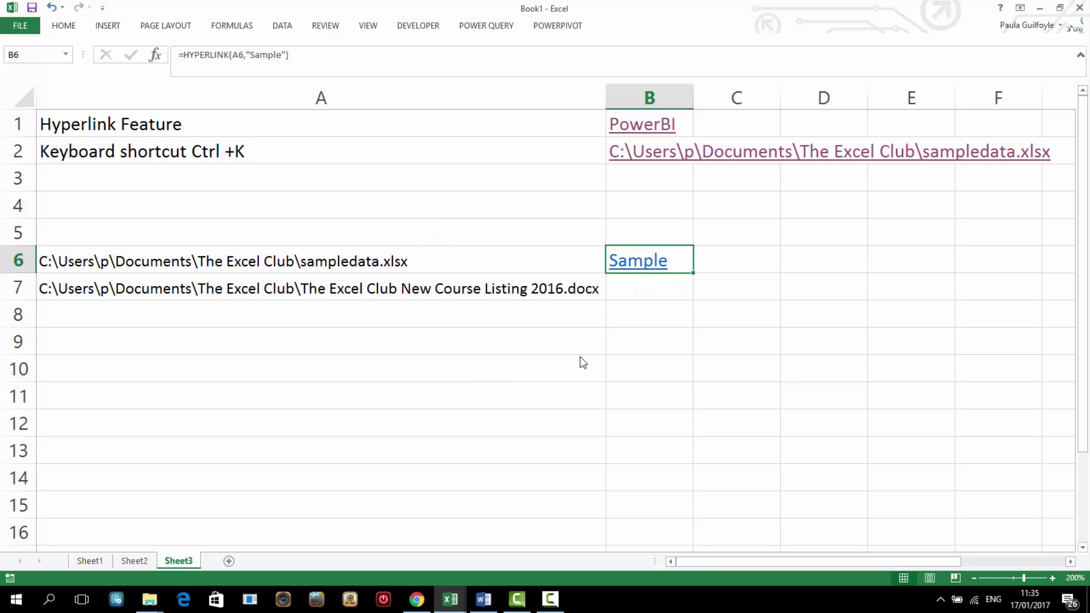
pyautogui.click(1079, 8)
pyautogui.click(653, 282)
# Enter =HYPERLINK(A7,"Word") in cell B7
pyautogui.write('=')
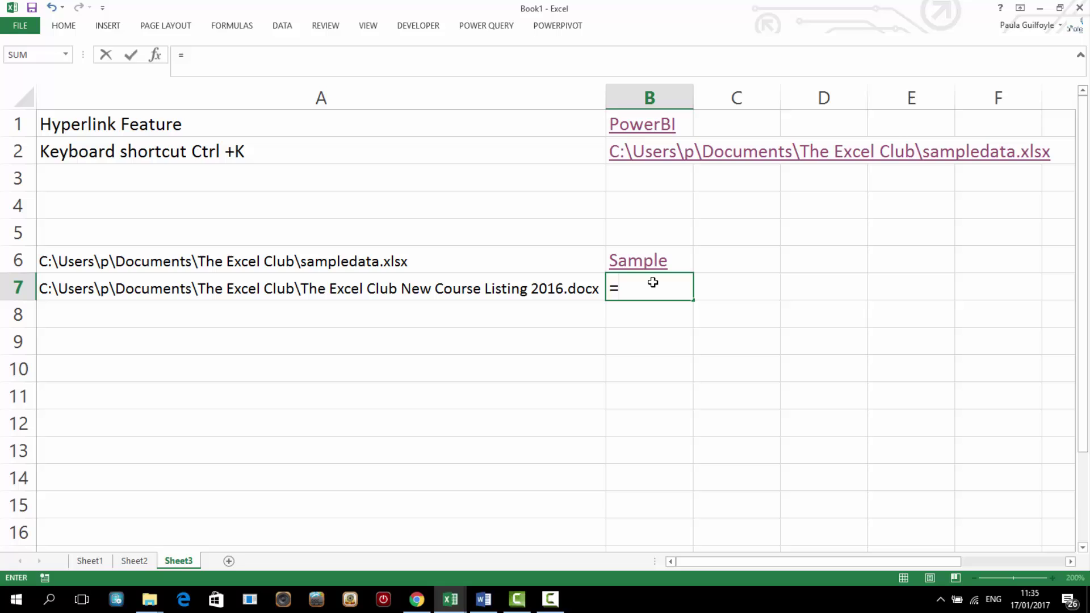
pyautogui.write('hy')
pyautogui.press('Tab')
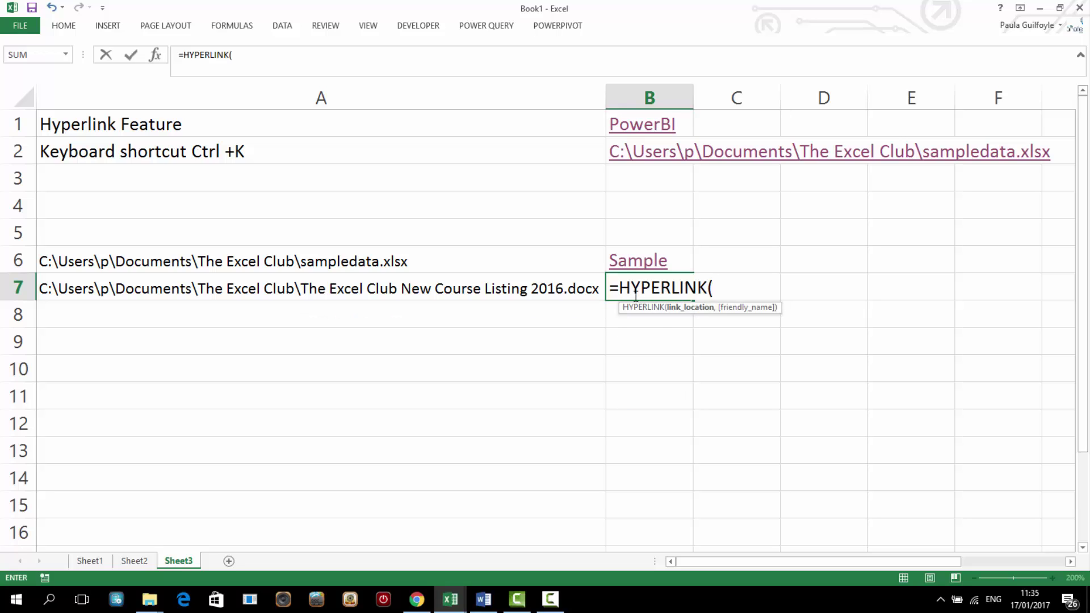
pyautogui.click(562, 290)
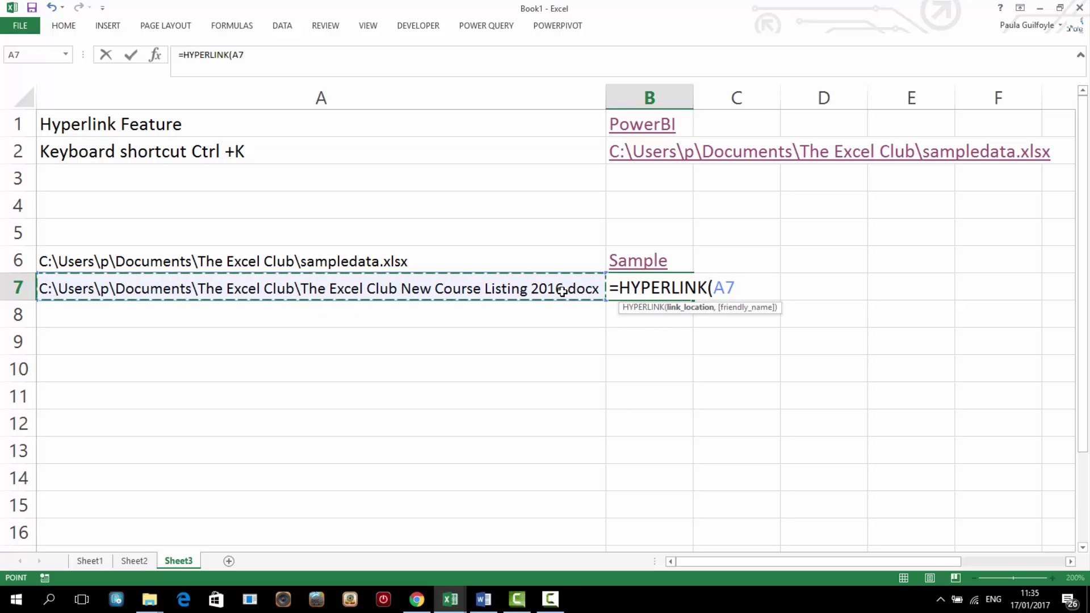
pyautogui.write(',"Wo')
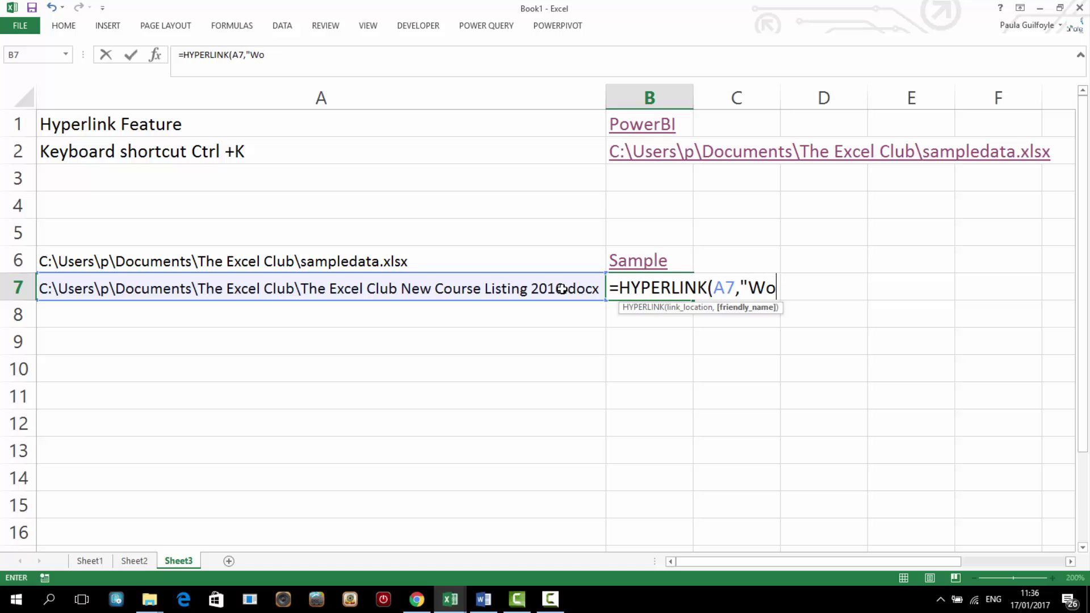
pyautogui.write('rd")')
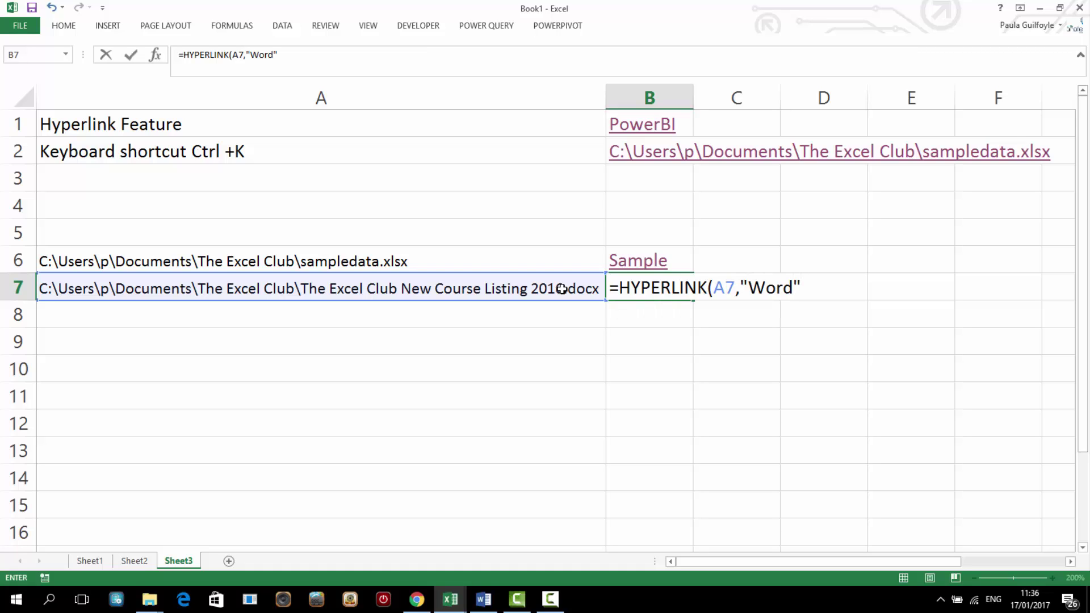
pyautogui.press('Return')
# Open the course-listing document via the Word link, allow it, then close Word
pyautogui.click(633, 290)
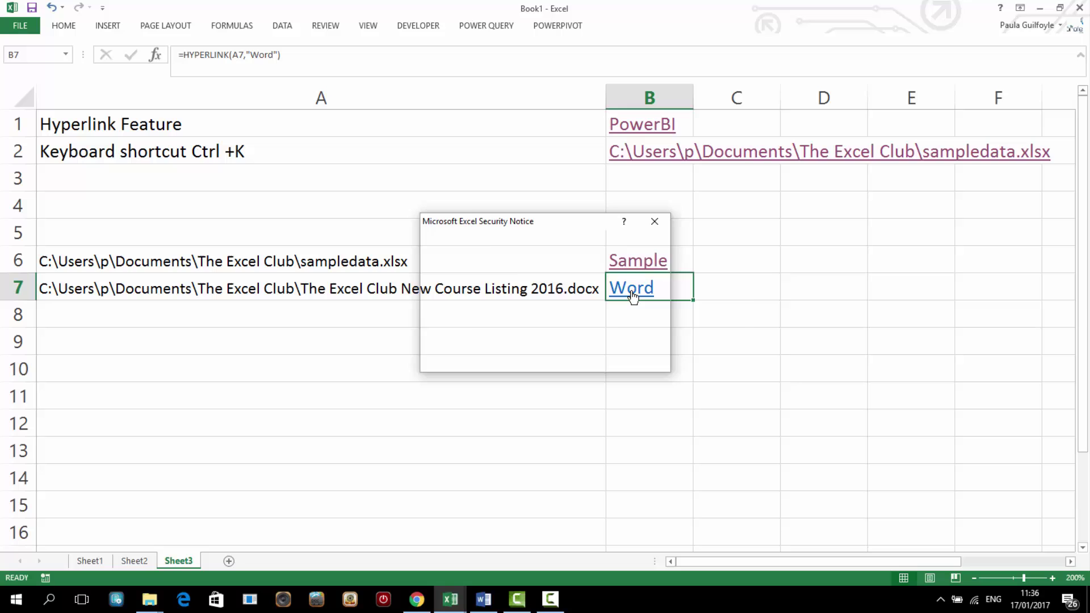
pyautogui.click(583, 360)
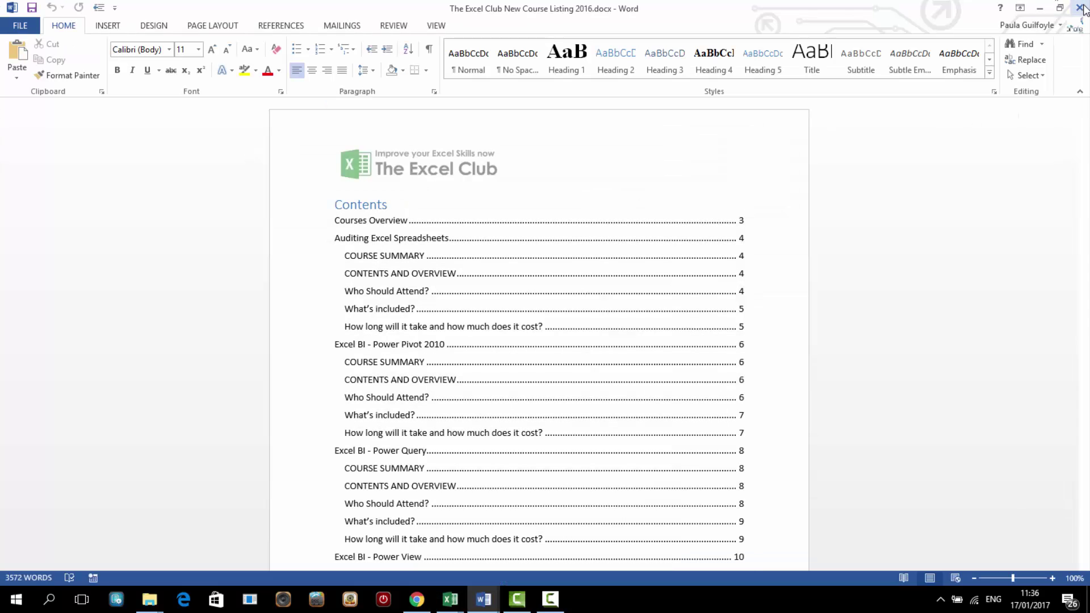
pyautogui.click(1081, 8)
# Type 'Sheet 1' in A9 and 'Sheet 2' in A10, then reselect A9
pyautogui.click(461, 310)
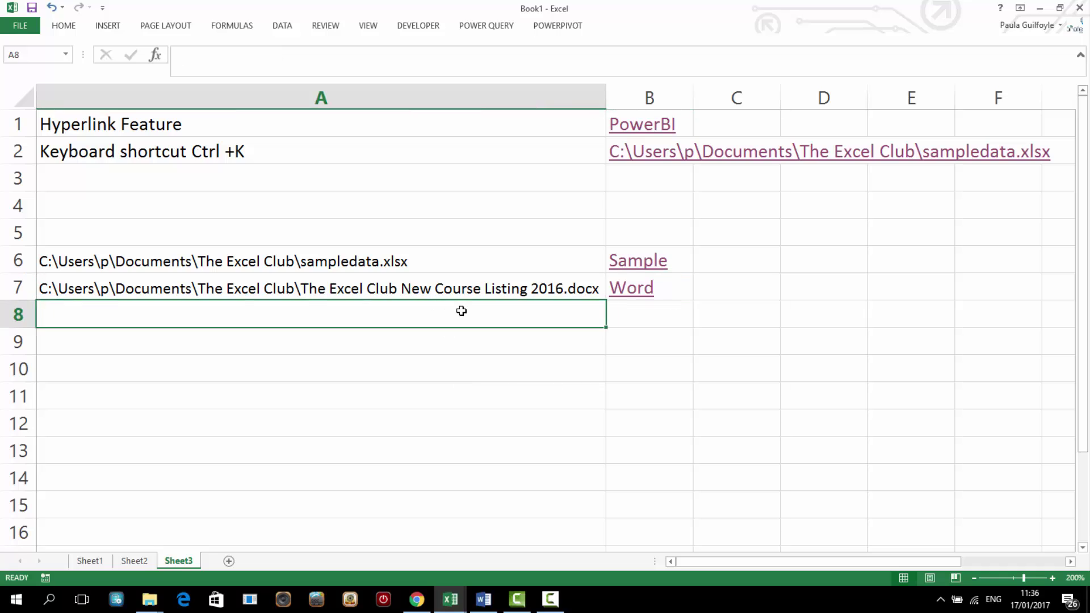
pyautogui.click(265, 341)
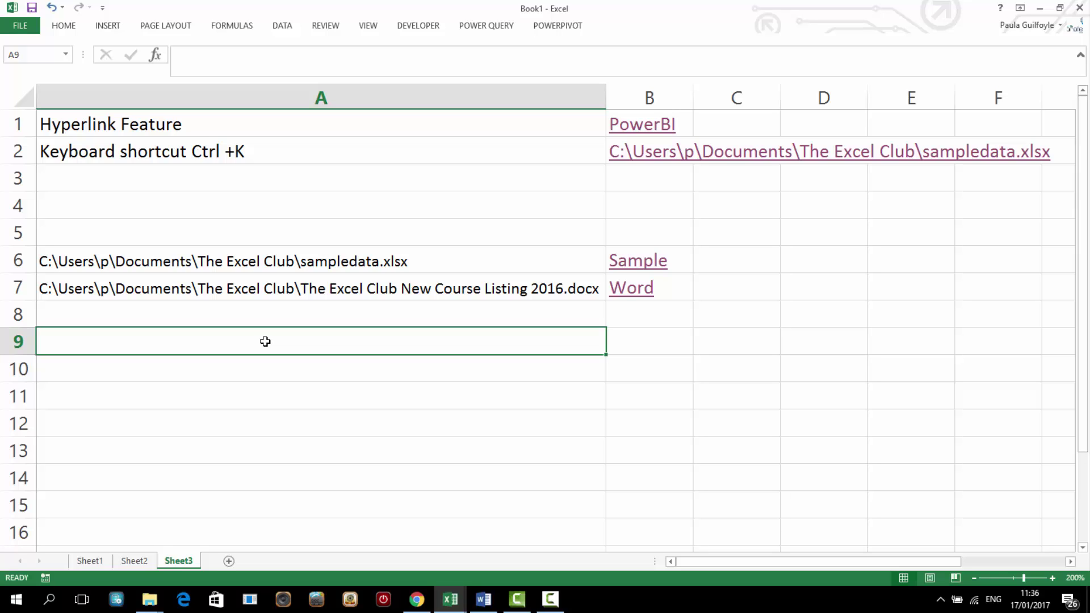
pyautogui.write('Sheet 1')
pyautogui.press('Return')
pyautogui.write('Sheet 2')
pyautogui.press('Return')
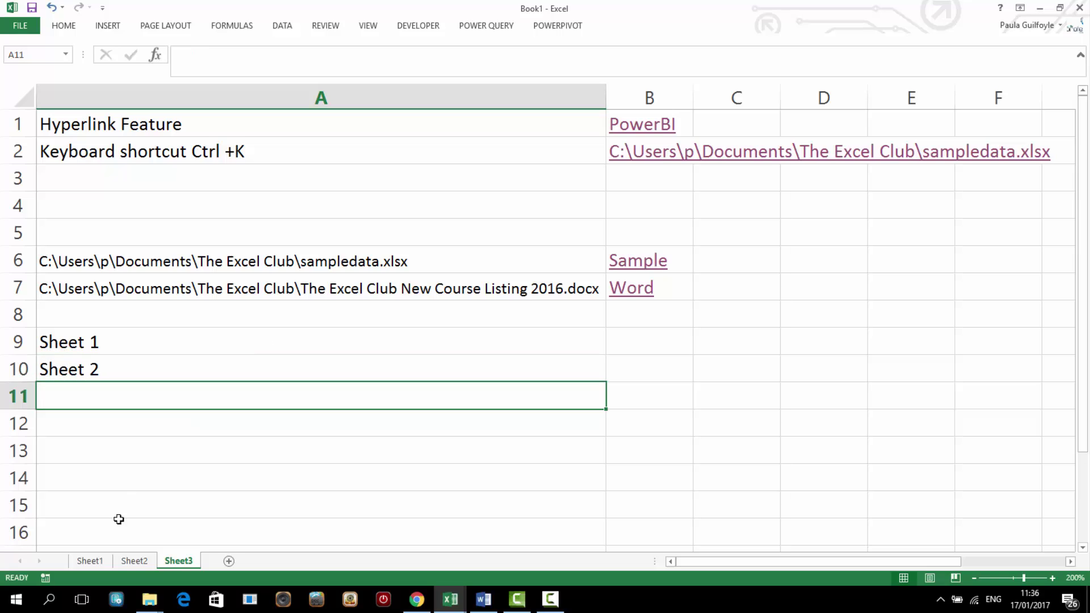
pyautogui.click(273, 342)
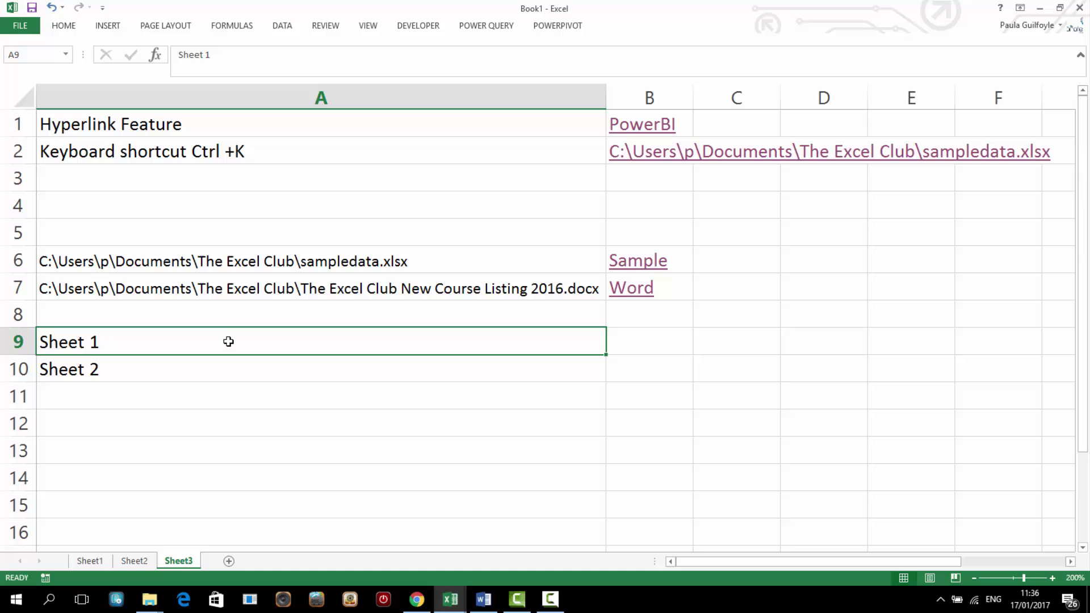
# Link A9's Sheet 1 label to Sheet1 in this workbook and follow it to the sales table
pyautogui.click(108, 26)
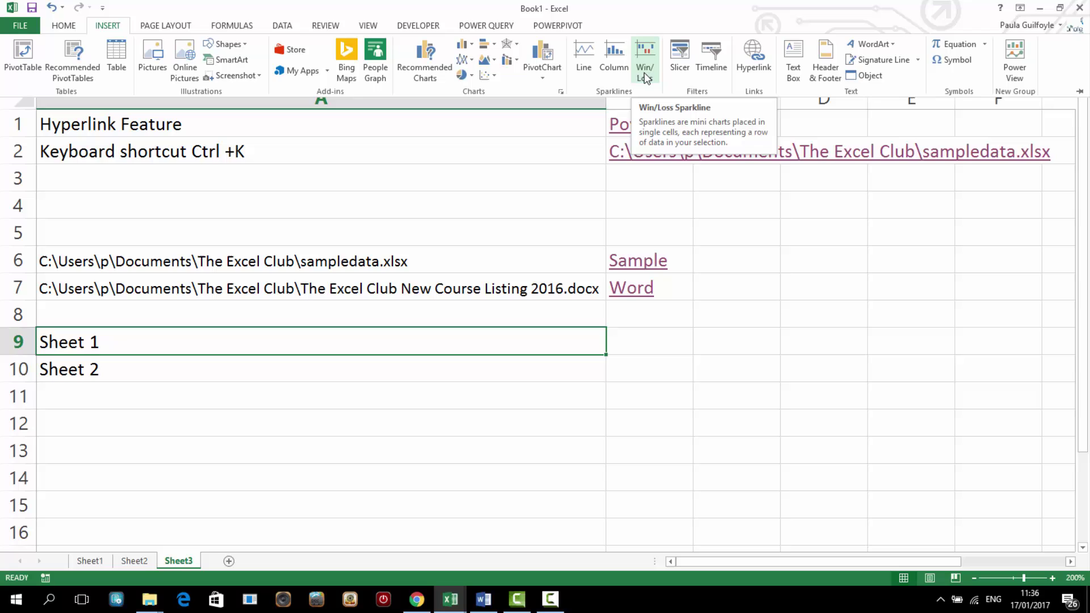
pyautogui.click(745, 77)
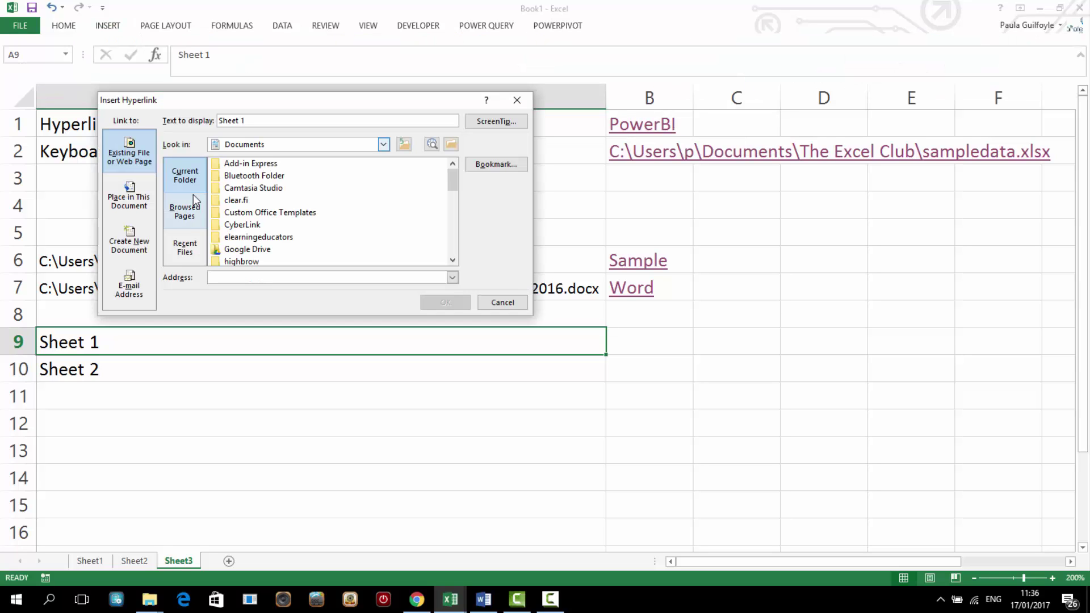
pyautogui.click(136, 206)
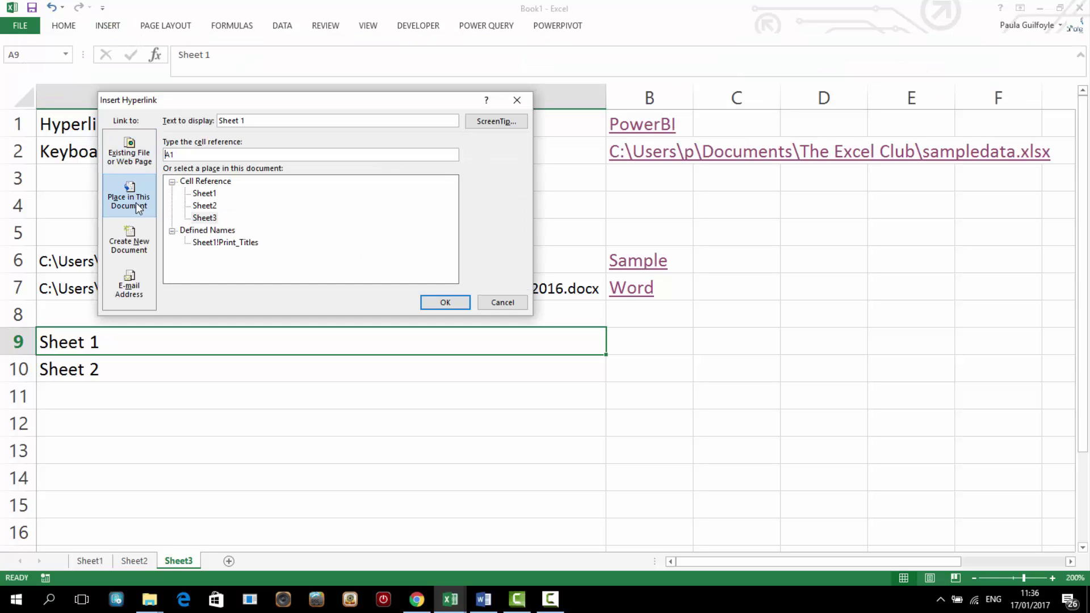
pyautogui.click(204, 195)
pyautogui.press('Return')
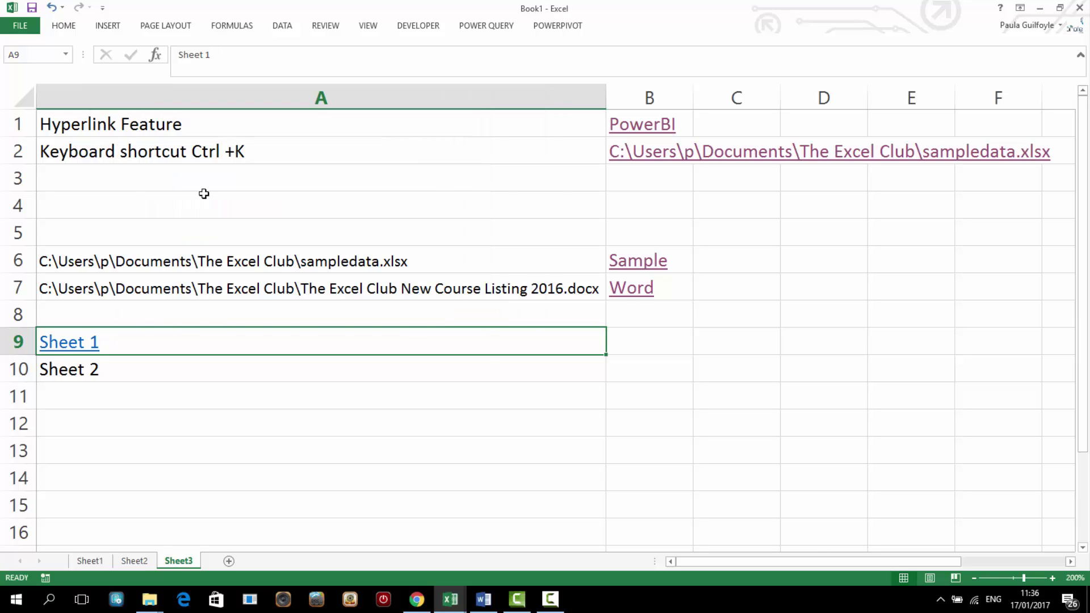
pyautogui.click(86, 348)
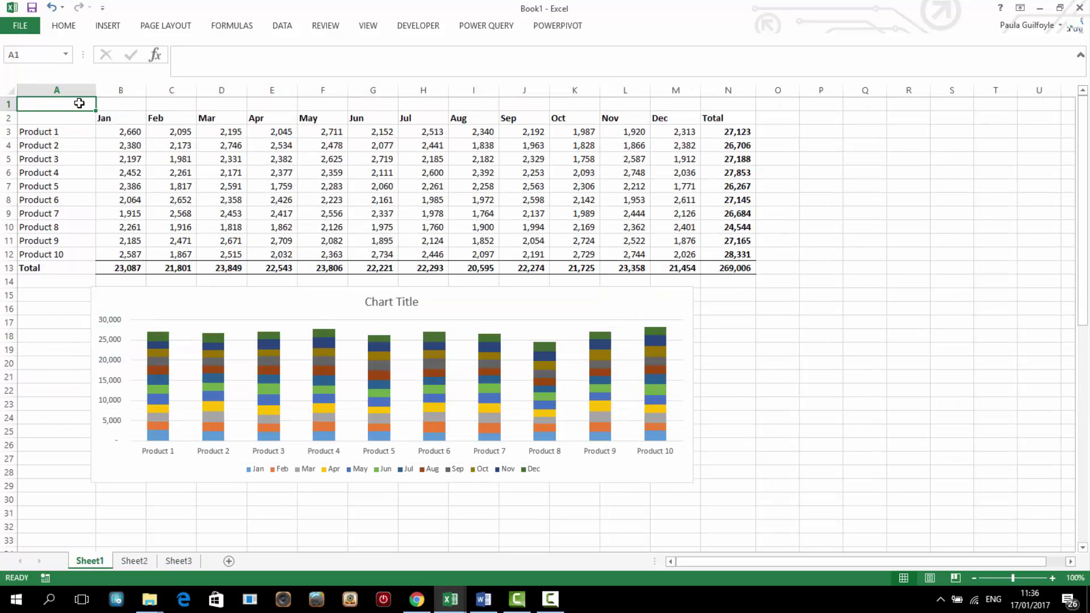
# Back on Sheet3, link A10's Sheet 2 label to Sheet2!B1 and follow it
pyautogui.click(178, 561)
pyautogui.click(126, 374)
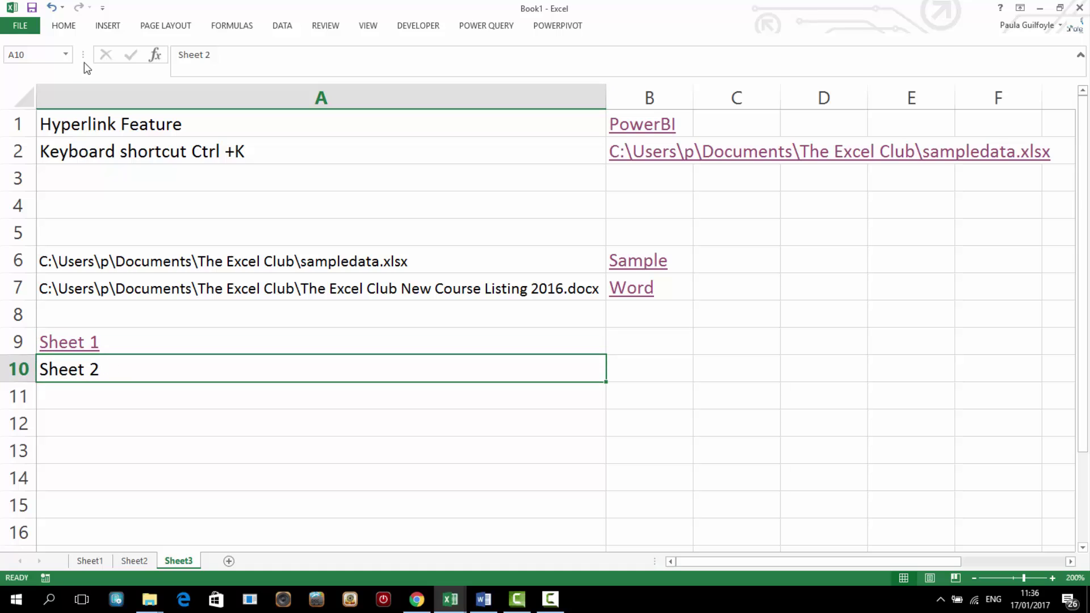
pyautogui.click(108, 25)
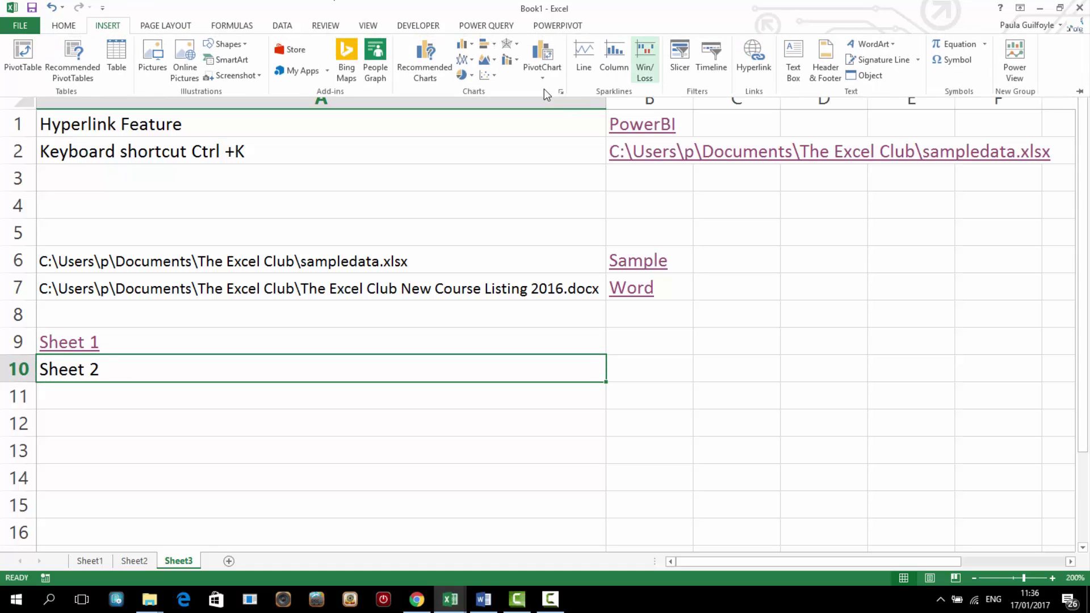
pyautogui.click(754, 56)
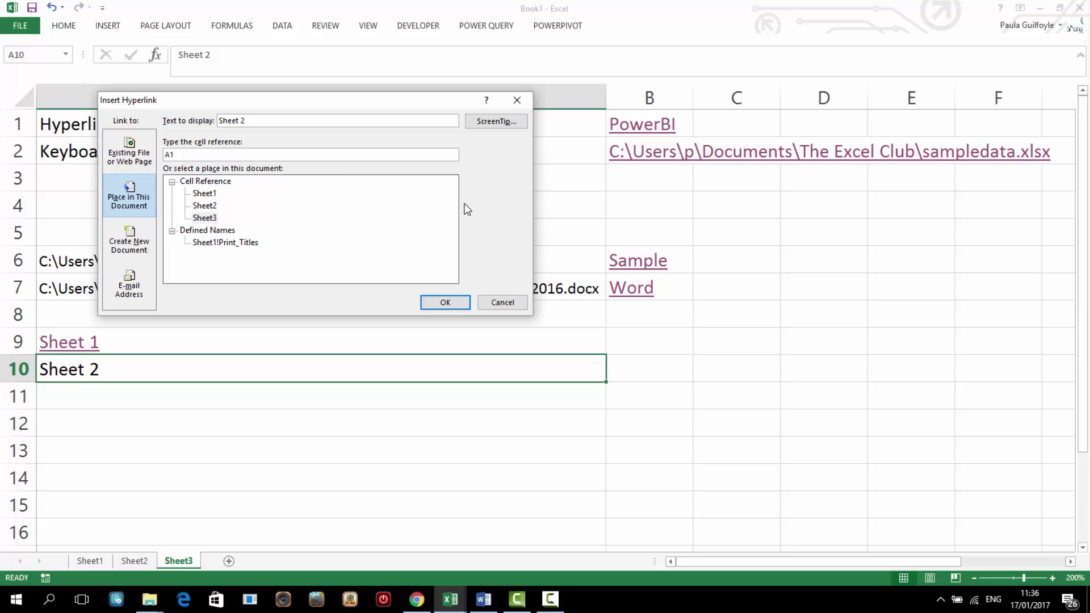
pyautogui.click(203, 206)
pyautogui.moveTo(177, 154); pyautogui.dragTo(157, 155)
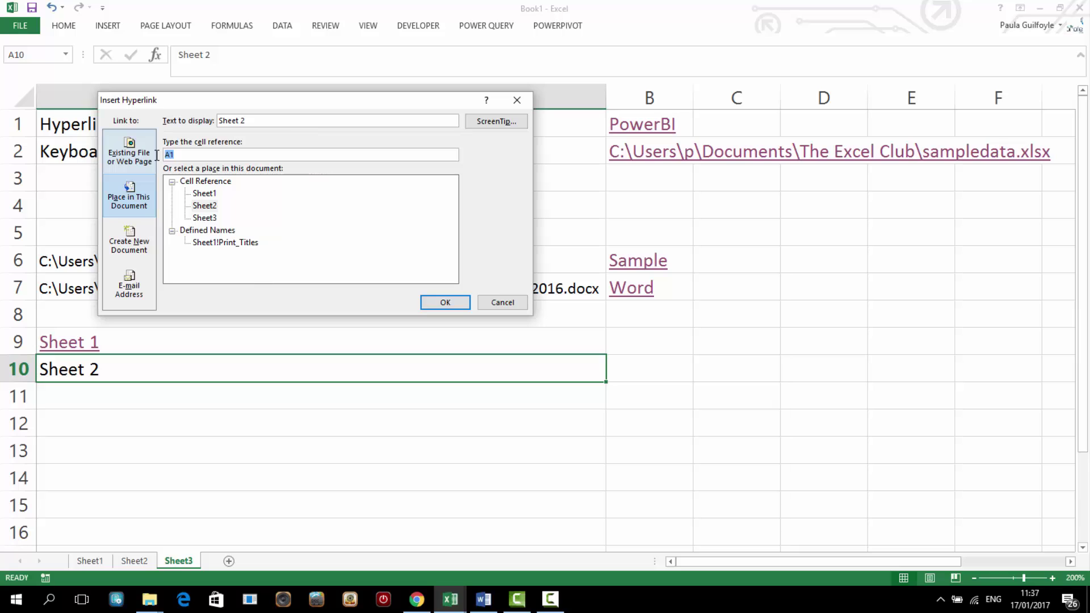
pyautogui.write('B')
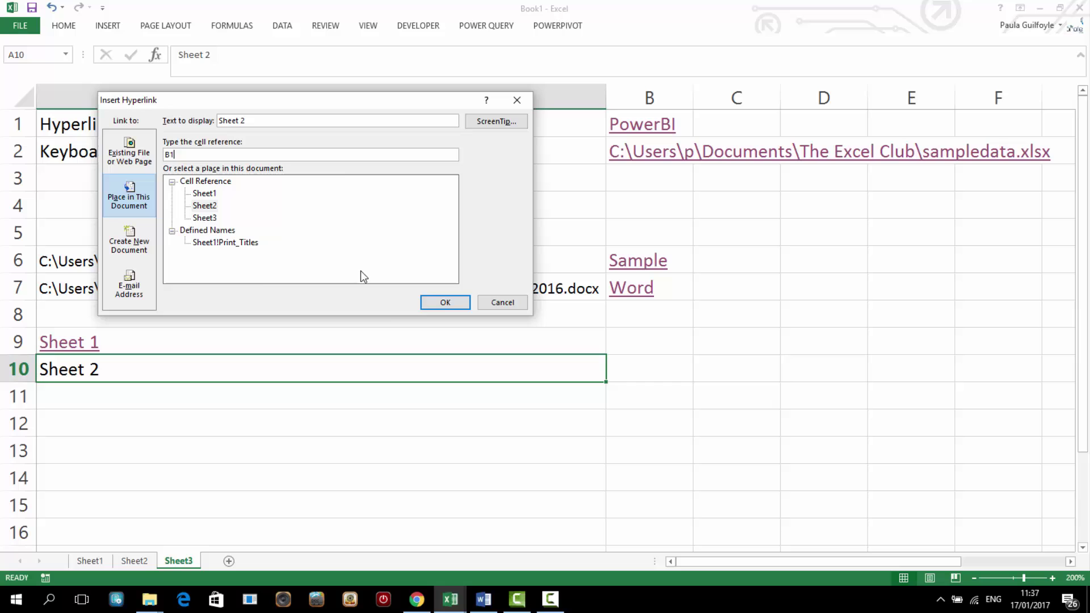
pyautogui.click(440, 302)
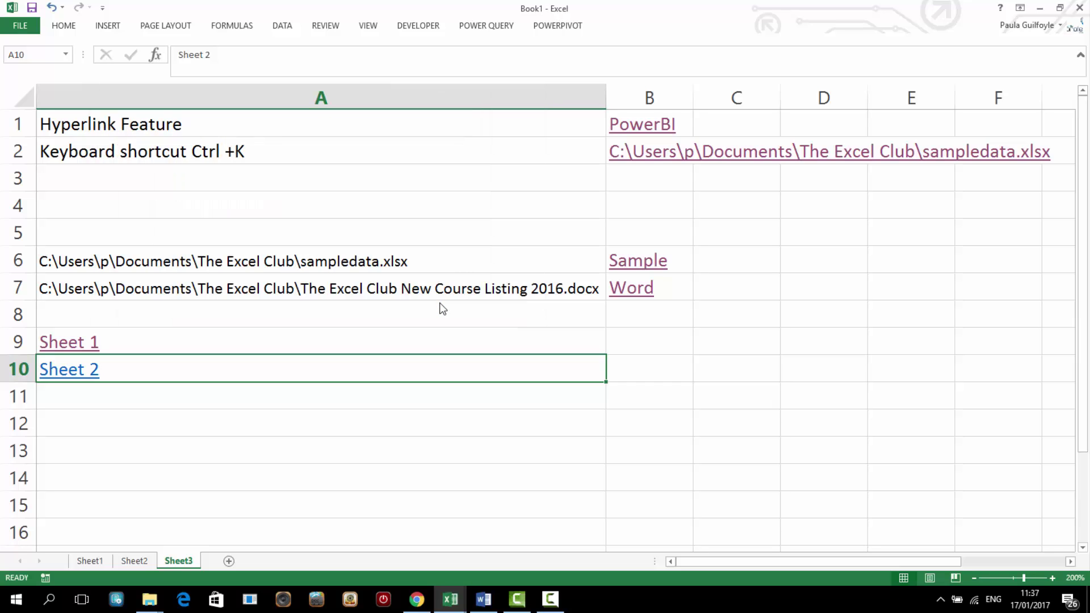
pyautogui.click(76, 376)
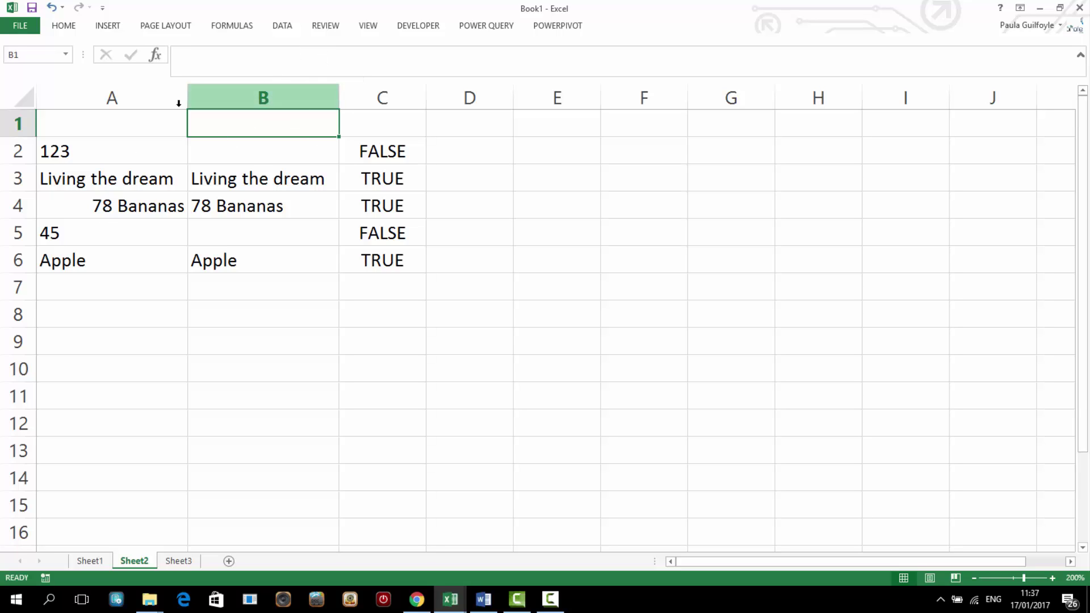
# Enter the heading Index in cell A1 of Sheet2
pyautogui.click(136, 130)
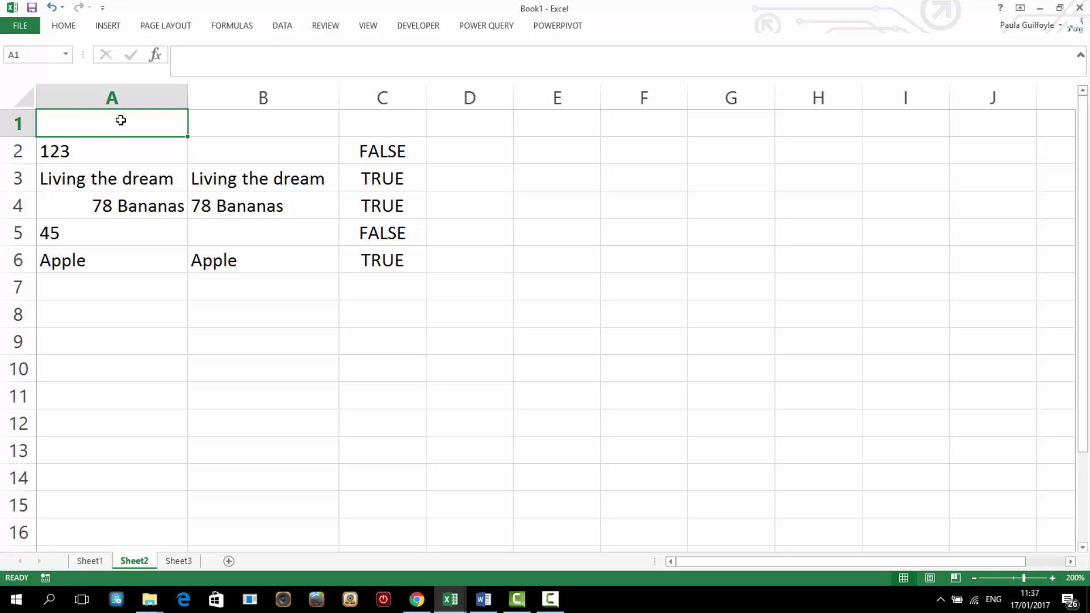
pyautogui.click(171, 561)
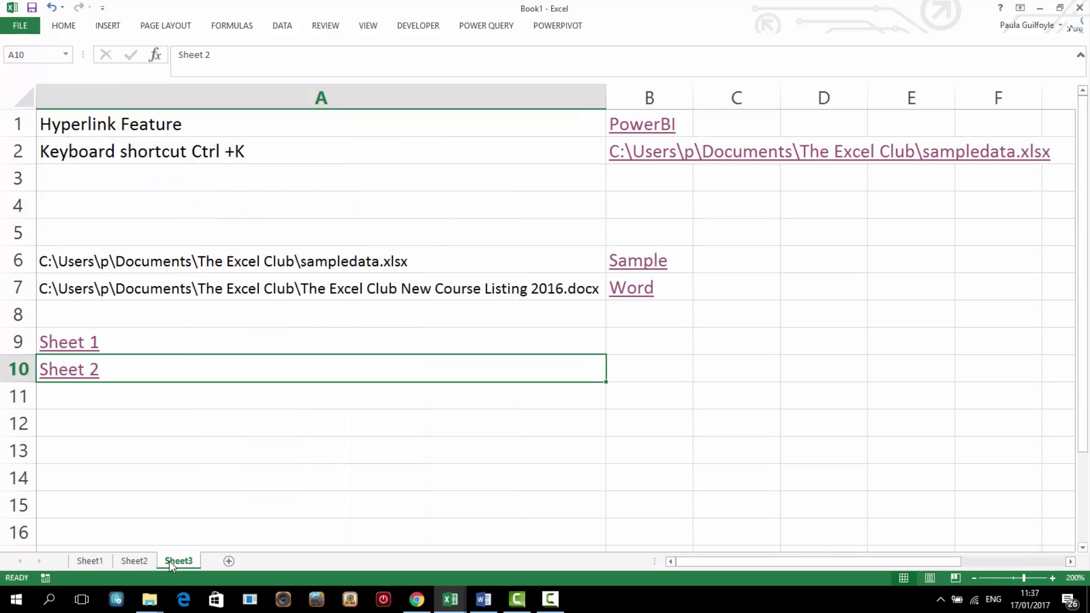
pyautogui.click(90, 561)
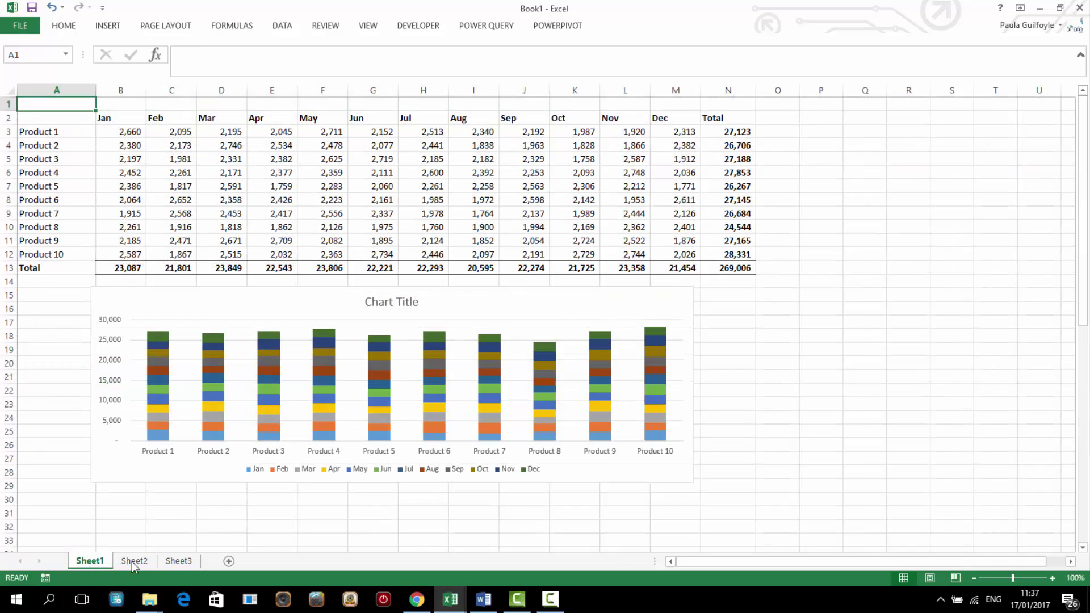
pyautogui.click(133, 561)
pyautogui.click(176, 561)
pyautogui.click(129, 562)
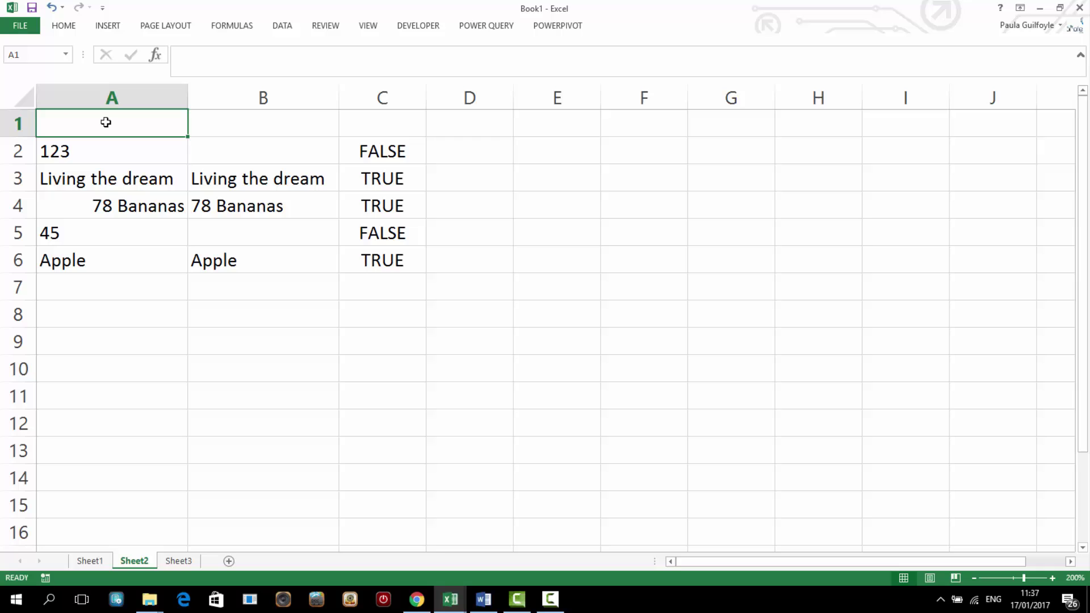
pyautogui.write('Index')
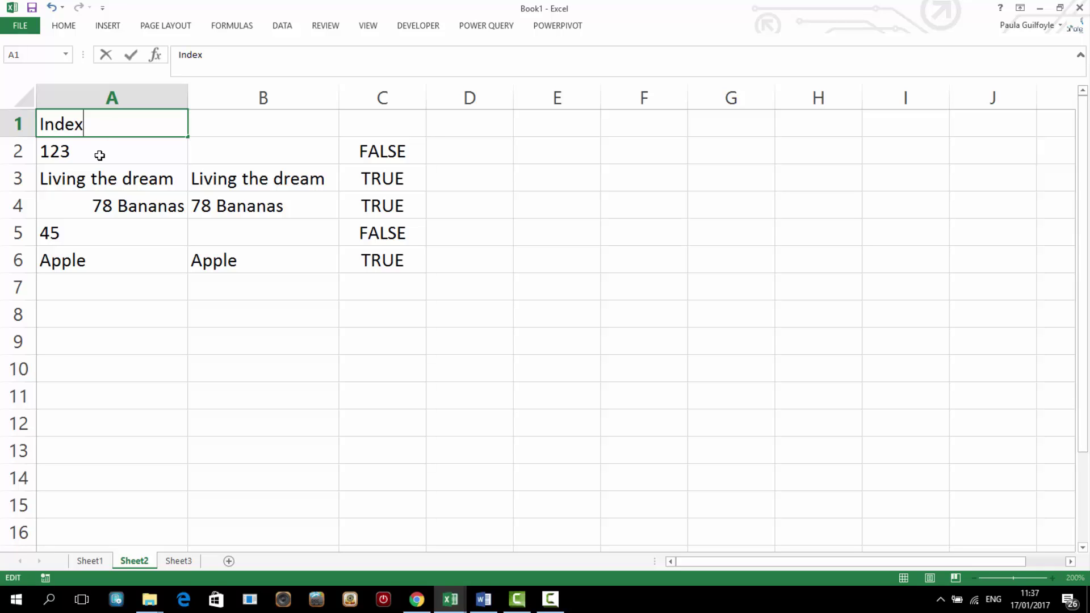
pyautogui.press('Return')
# Link the Index cell to Sheet3!A15 and follow it back to Sheet3
pyautogui.click(98, 124)
pyautogui.rightClick(98, 125)
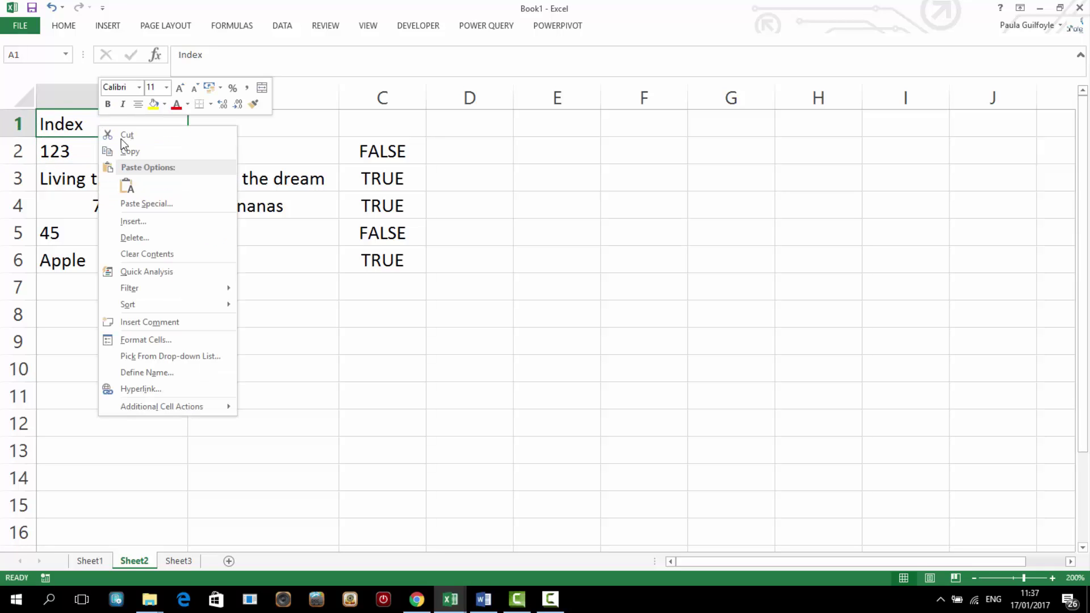
pyautogui.click(138, 389)
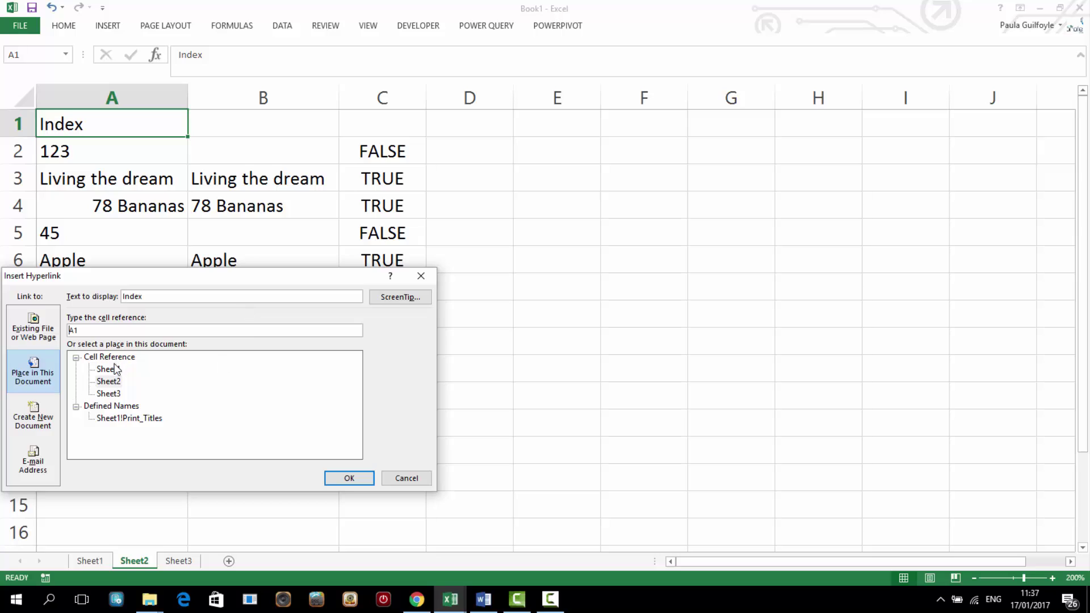
pyautogui.click(109, 394)
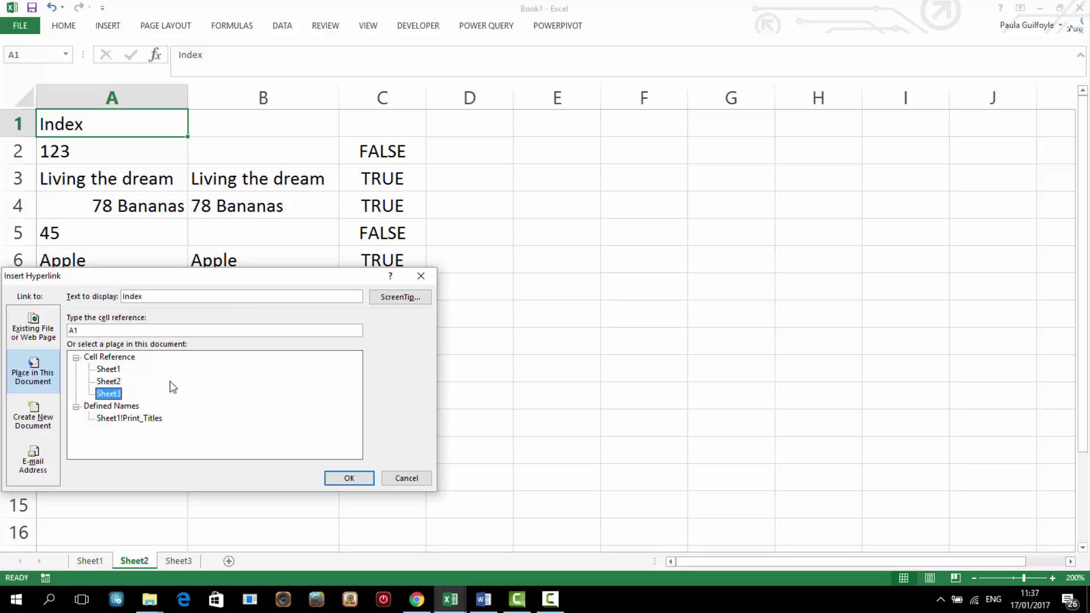
pyautogui.click(85, 329)
pyautogui.moveTo(85, 329); pyautogui.dragTo(62, 327)
pyautogui.write('A15')
pyautogui.click(348, 479)
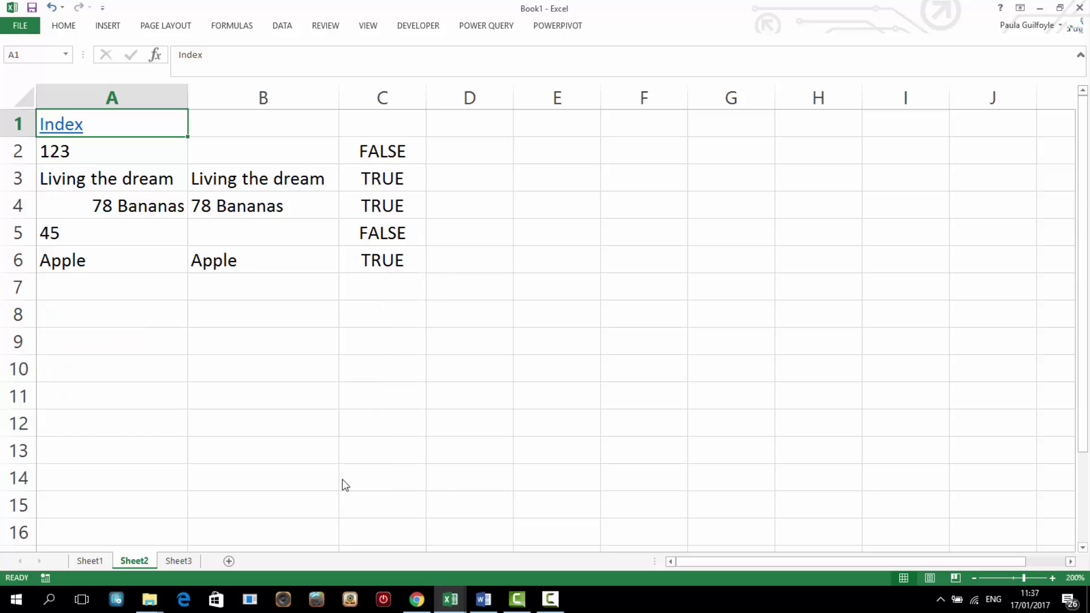
pyautogui.click(62, 125)
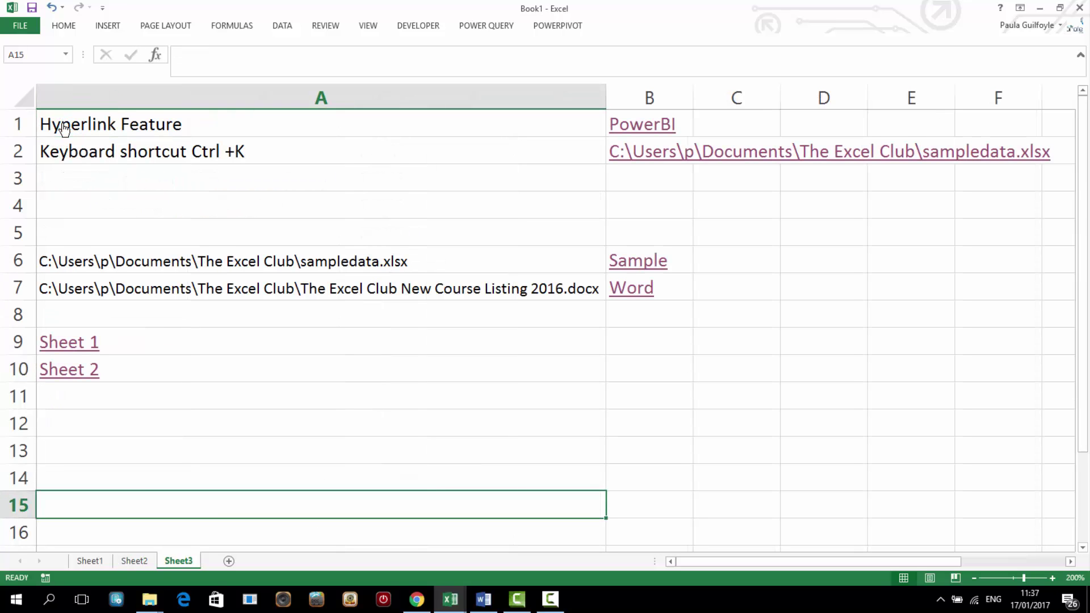
pyautogui.click(139, 342)
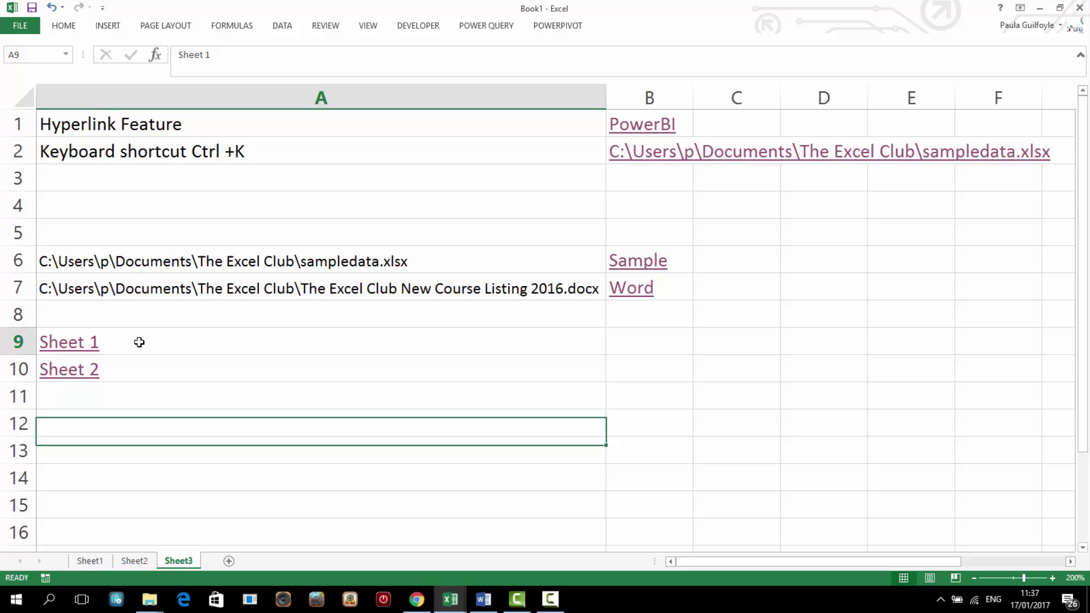